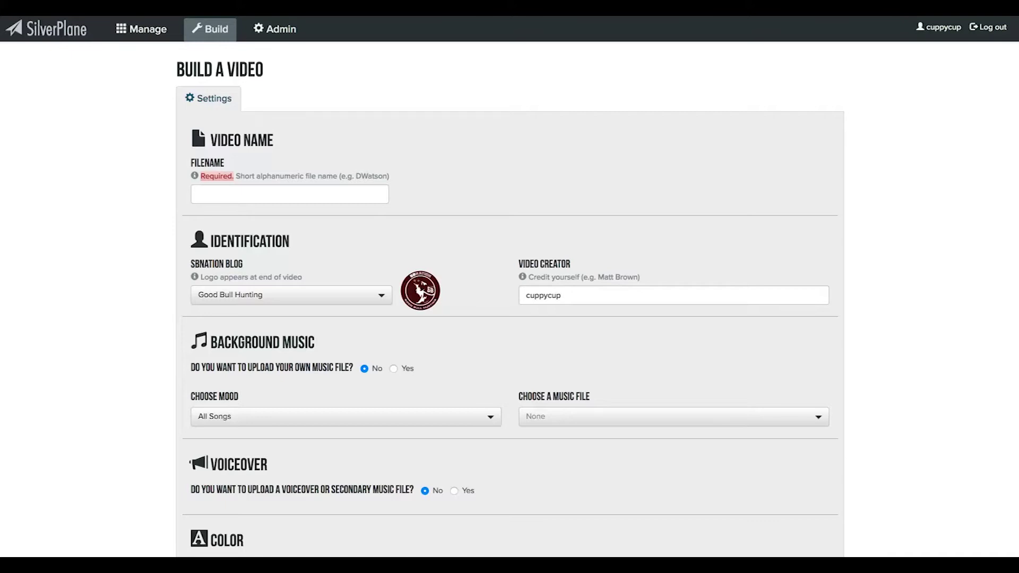
# - Enter ButchJones as the video's file name
pyautogui.click(289, 194)
pyautogui.write('Bu')
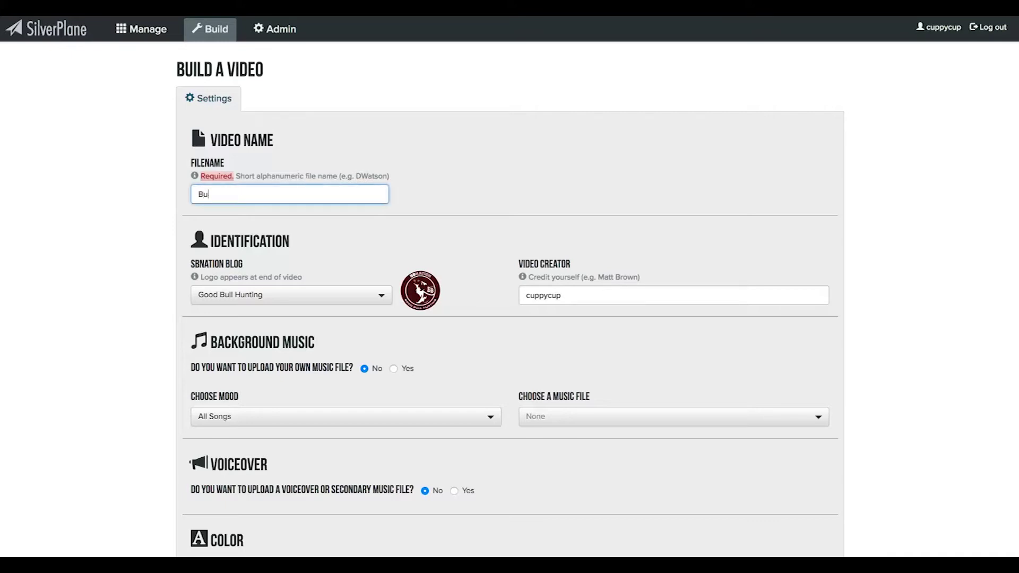
pyautogui.write('tchJones')
# - Set the SBNation blog used for the end logo to SB Nation
pyautogui.scroll(-1, 509, 286)
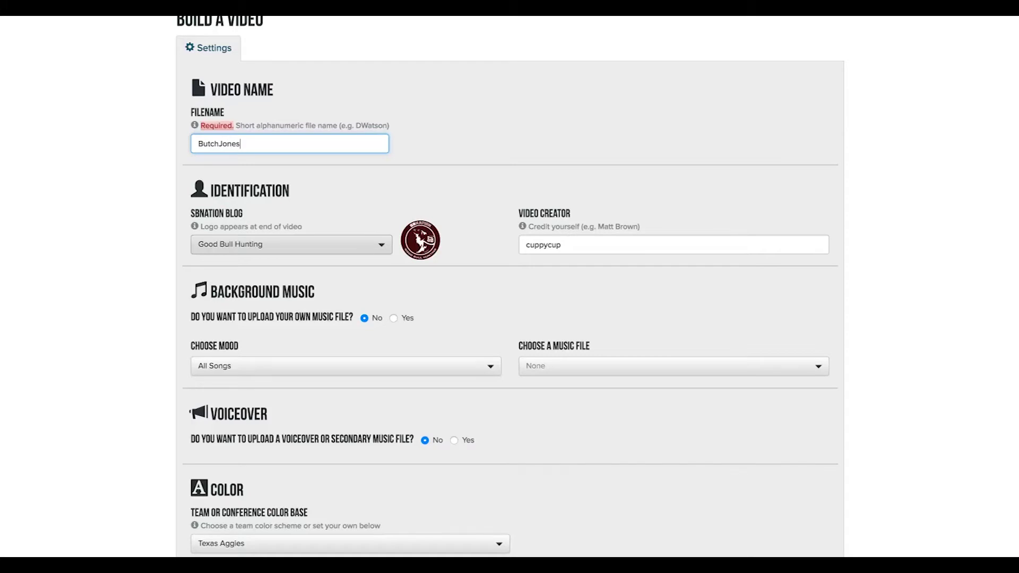
pyautogui.click(291, 244)
pyautogui.write('sb n')
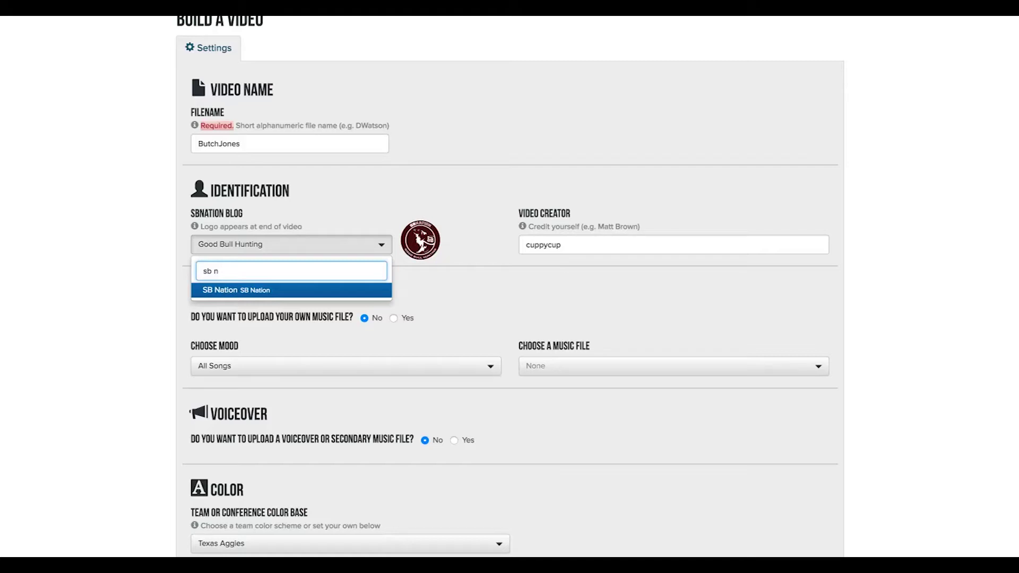
pyautogui.click(317, 295)
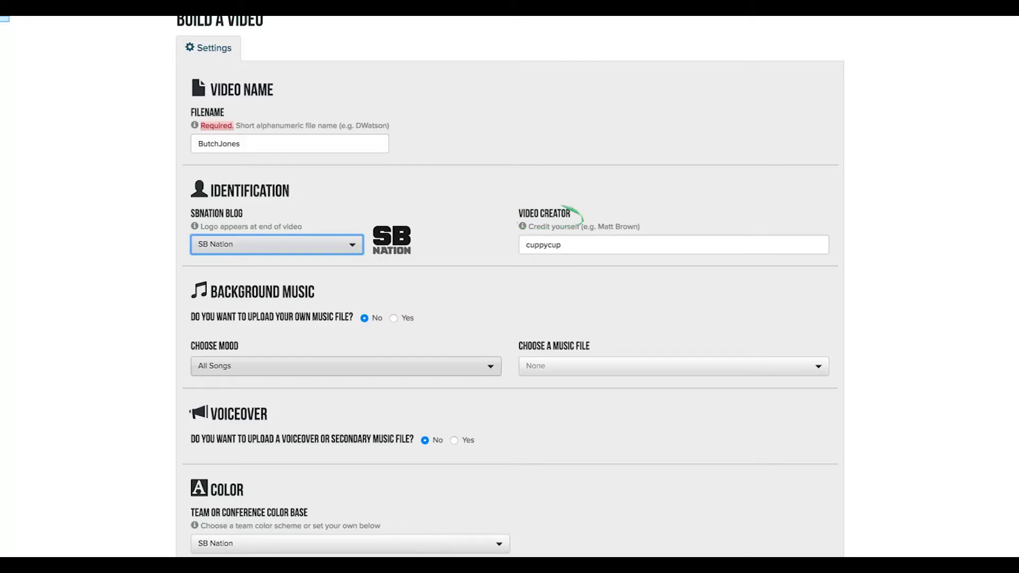
# - Set the background music mood to Happy/Upbeat and choose Happy Groovy as the music file
pyautogui.click(345, 366)
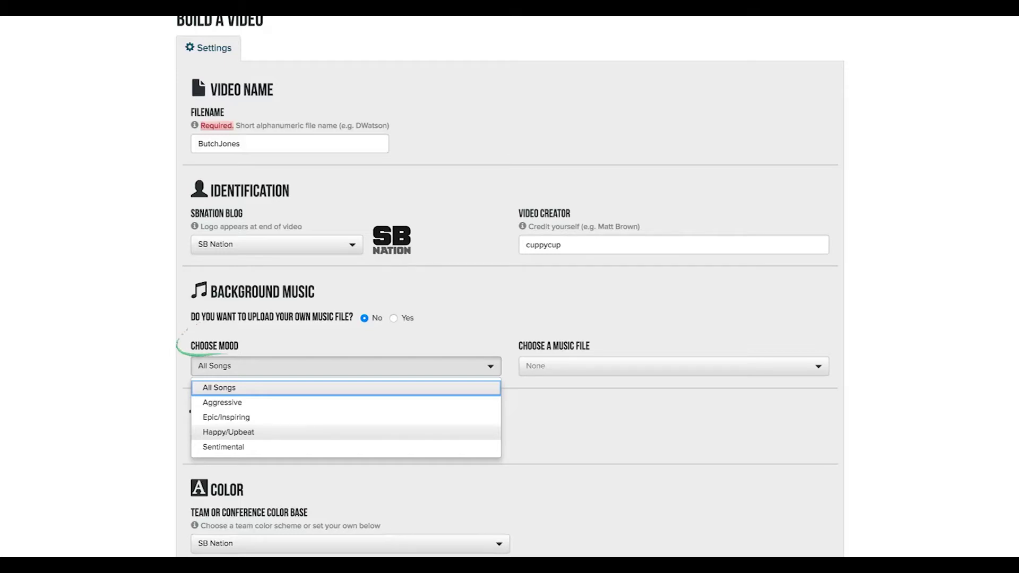
pyautogui.click(335, 432)
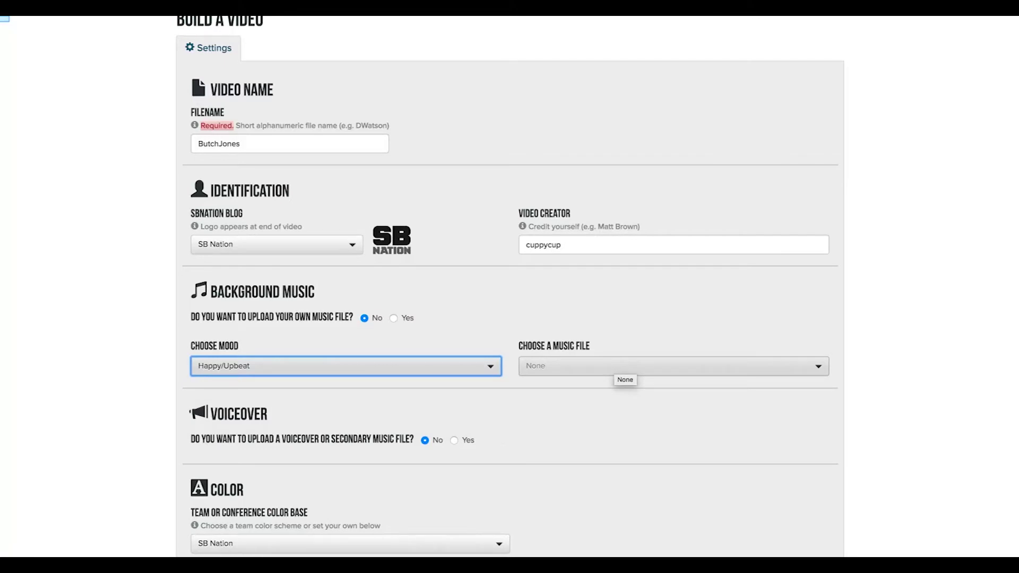
pyautogui.click(618, 366)
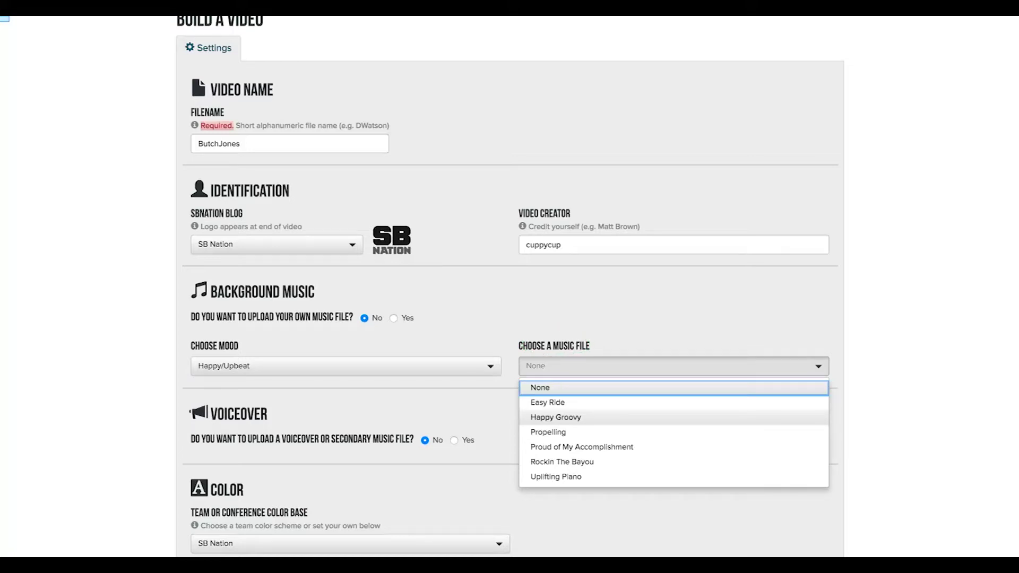
pyautogui.click(556, 417)
# - Set the team colour base to Tennessee Volunteers
pyautogui.scroll(-2, 354, 408)
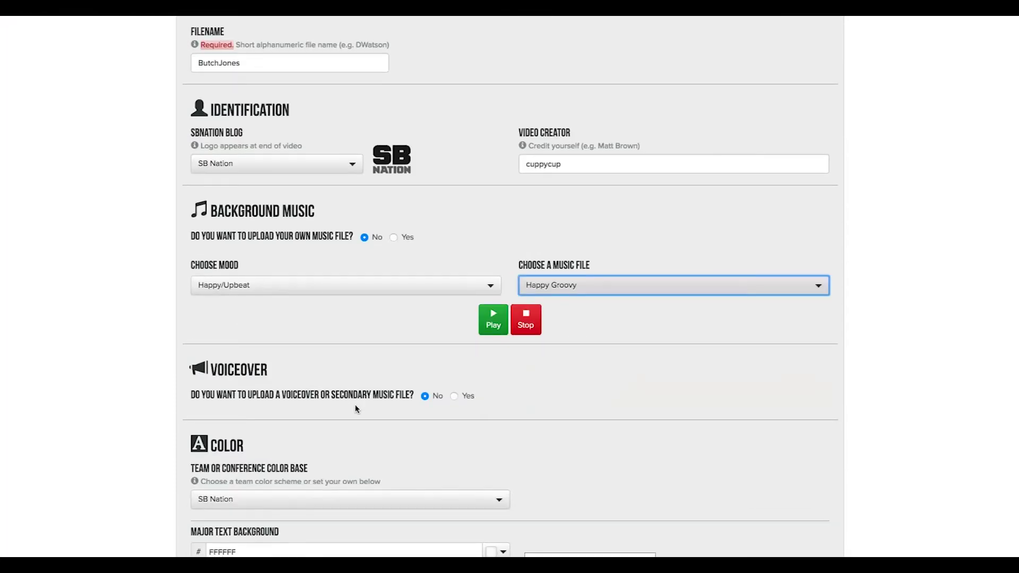
pyautogui.scroll(-2, 353, 409)
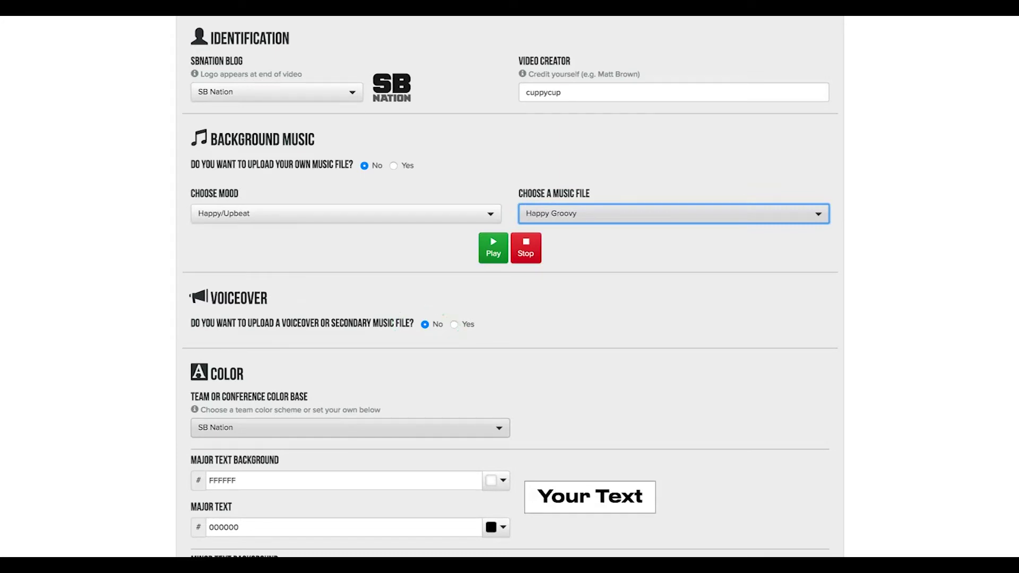
pyautogui.click(350, 427)
pyautogui.write('ten')
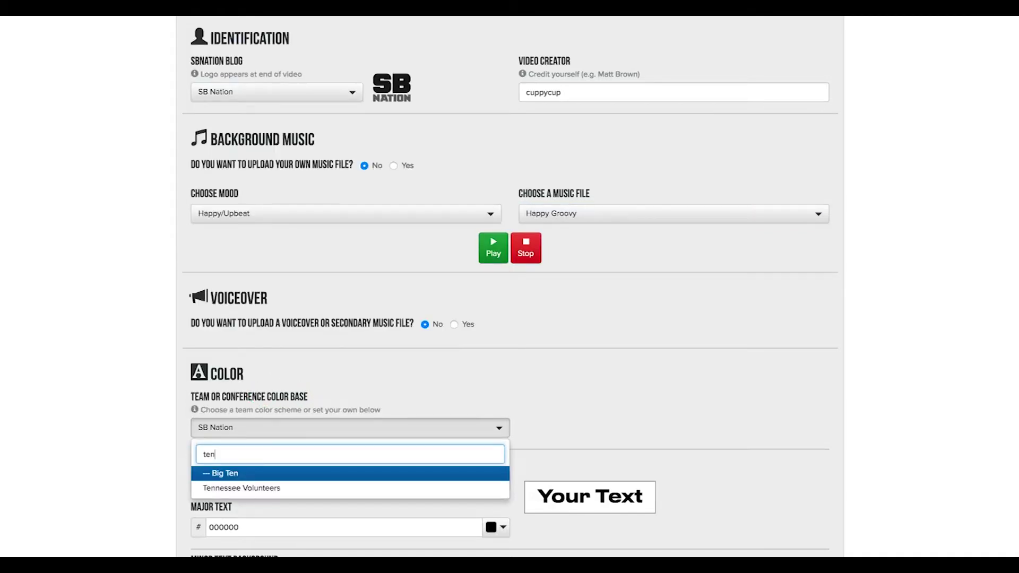
pyautogui.write('n')
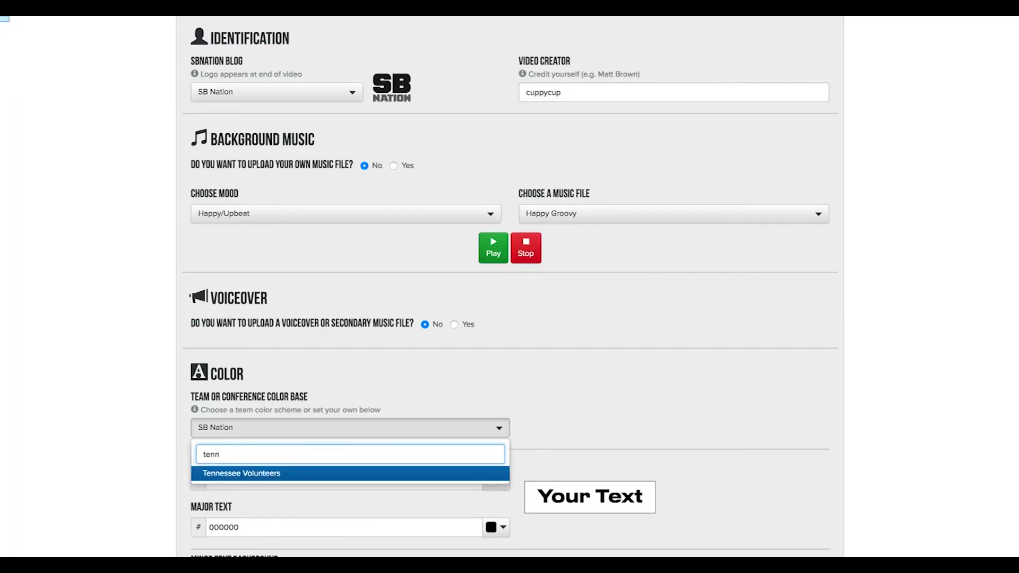
pyautogui.press('Return')
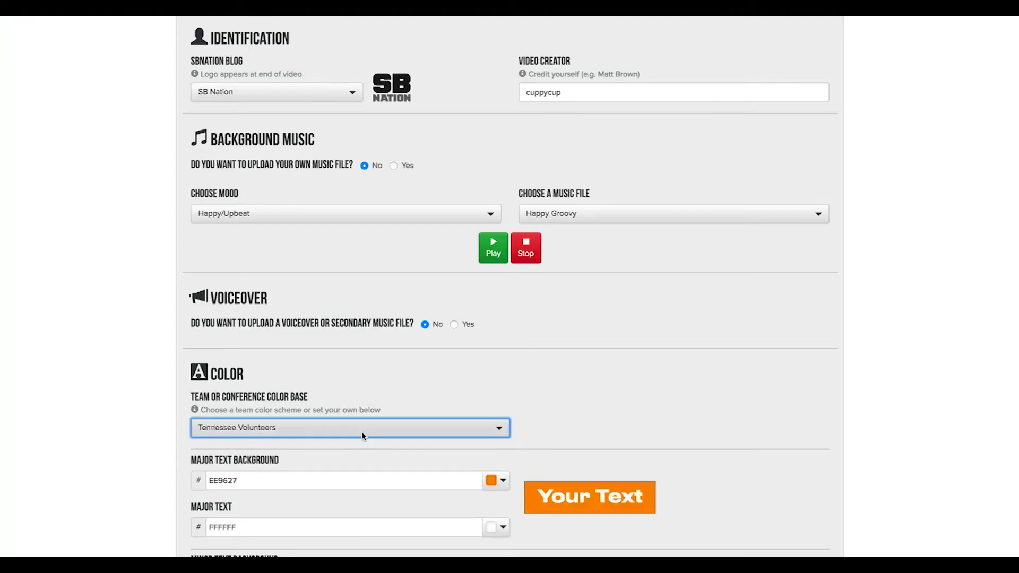
# - Set the minor text background to white and the minor text colour to the dark grey 8f8f8f
pyautogui.scroll(-5, 361, 431)
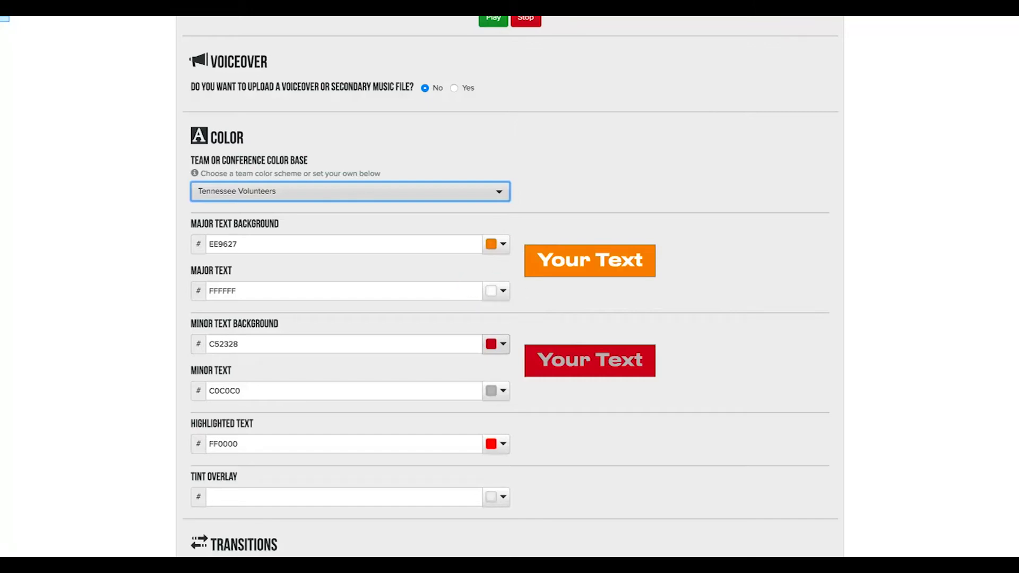
pyautogui.click(496, 344)
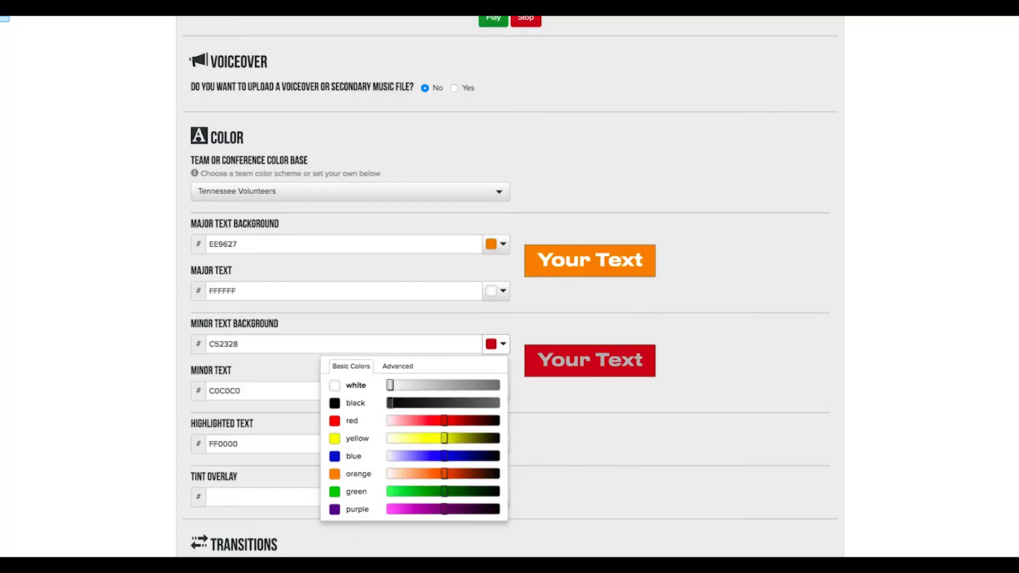
pyautogui.click(355, 386)
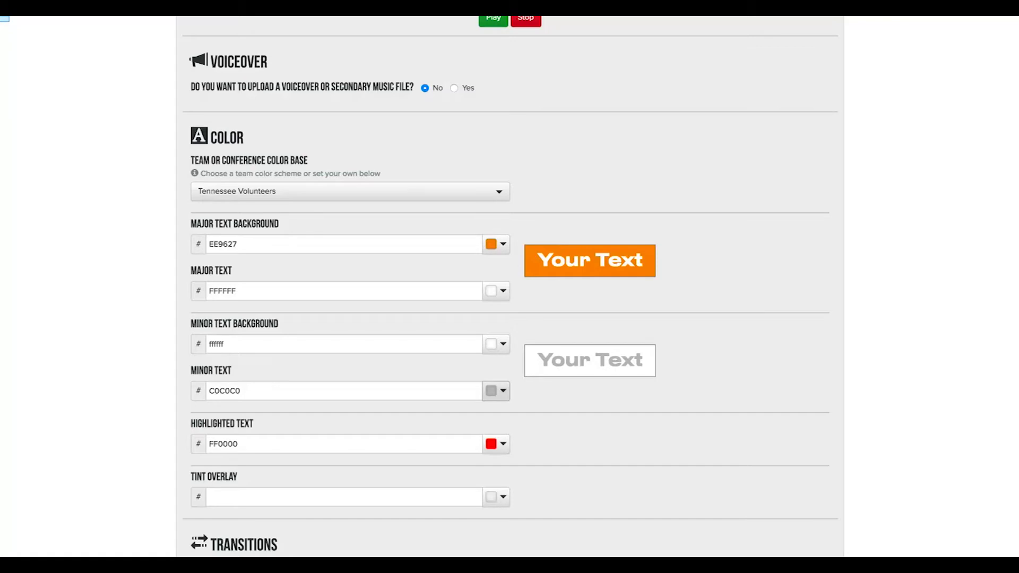
pyautogui.click(496, 390)
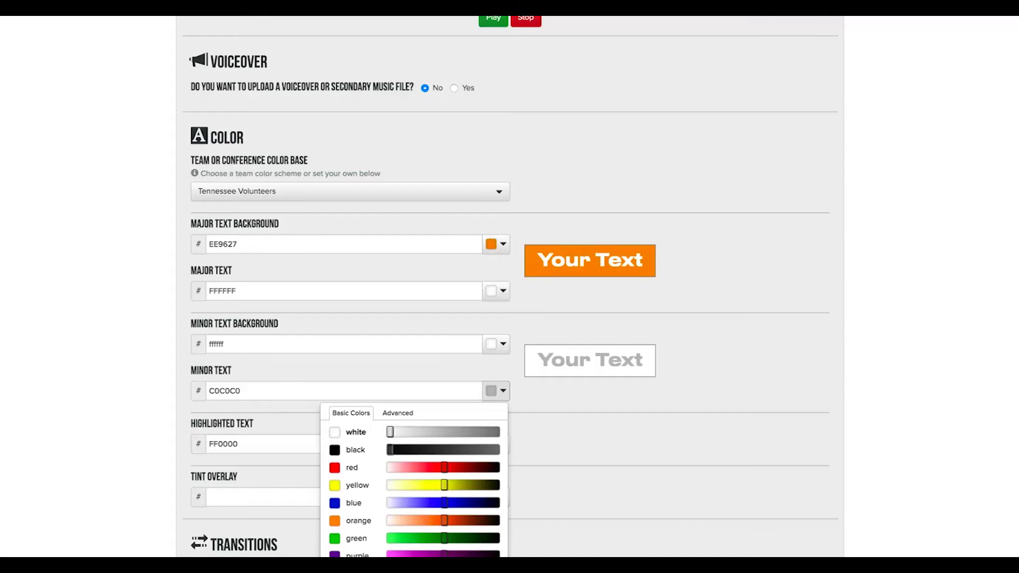
pyautogui.moveTo(390, 432); pyautogui.dragTo(495, 432)
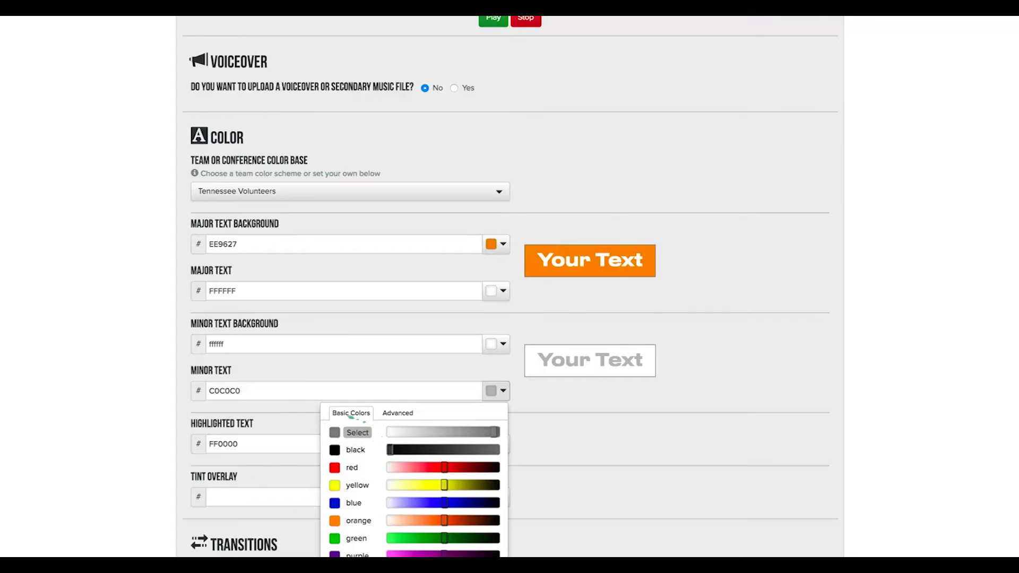
pyautogui.click(358, 433)
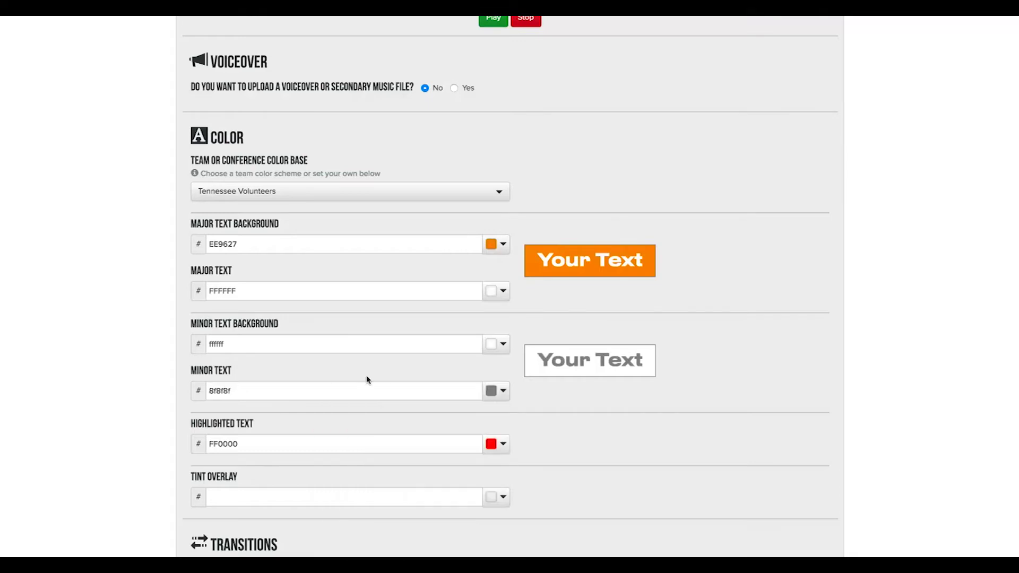
# - Set the highlighted text colour to black, 000000
pyautogui.scroll(-2, 357, 380)
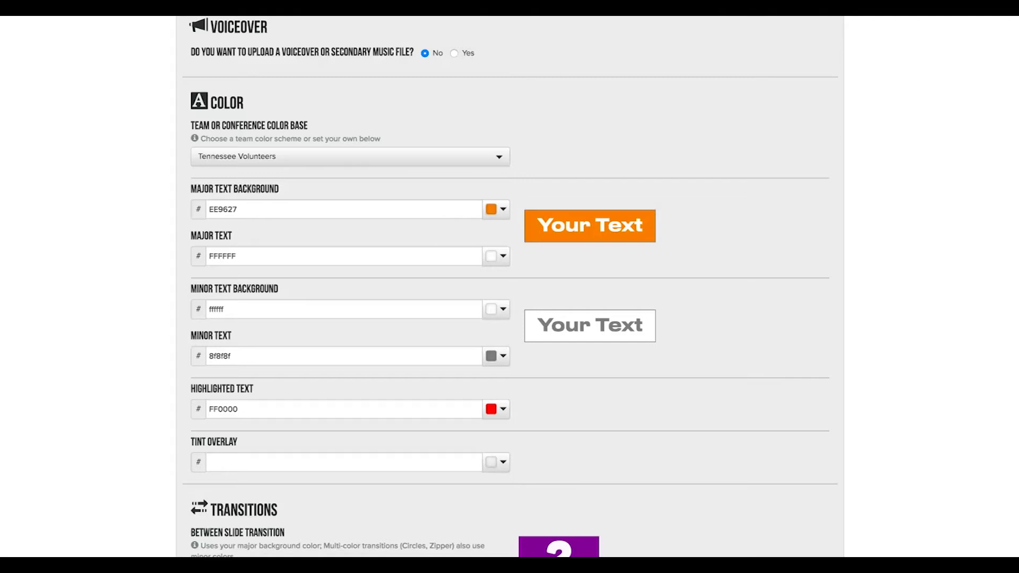
pyautogui.doubleClick(223, 409)
pyautogui.press('BackSpace')
pyautogui.write('00000')
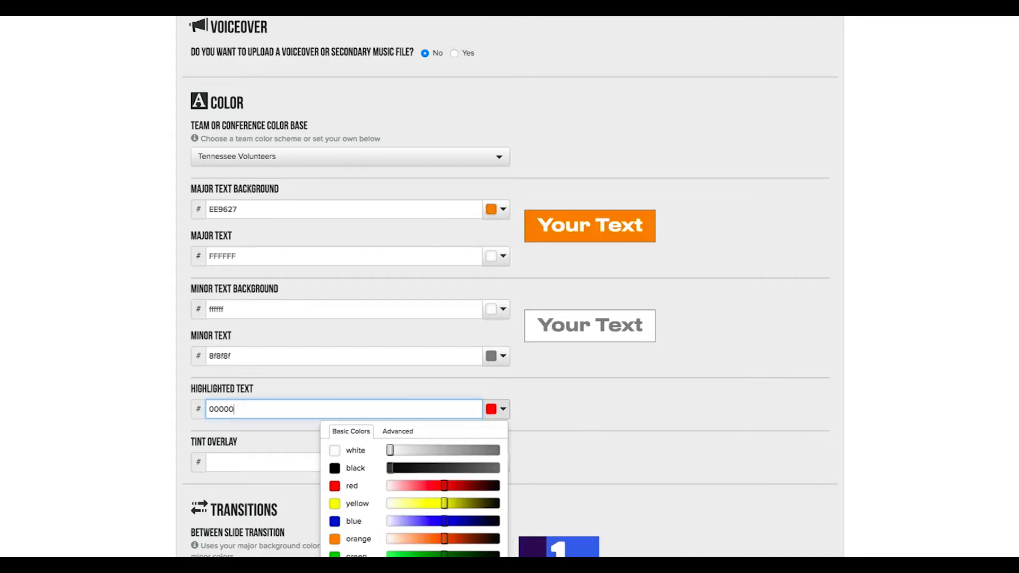
pyautogui.write('0')
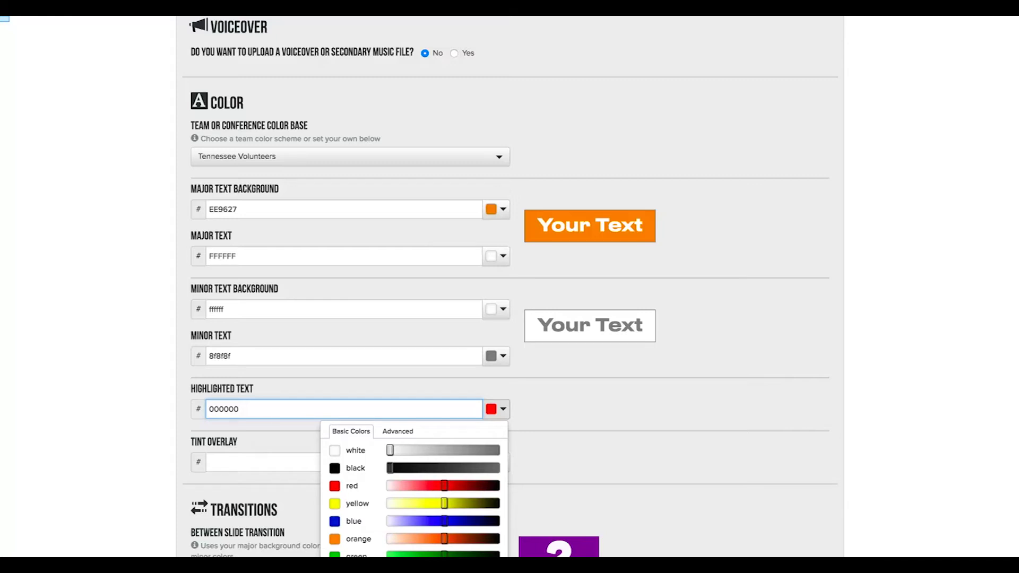
pyautogui.click(592, 378)
# - Set the highlighted text to a dark red, 470000, using the advanced colour settings with hue 0, lightness 14% and saturation 100%
pyautogui.scroll(-3, 593, 378)
pyautogui.scroll(-1, 585, 362)
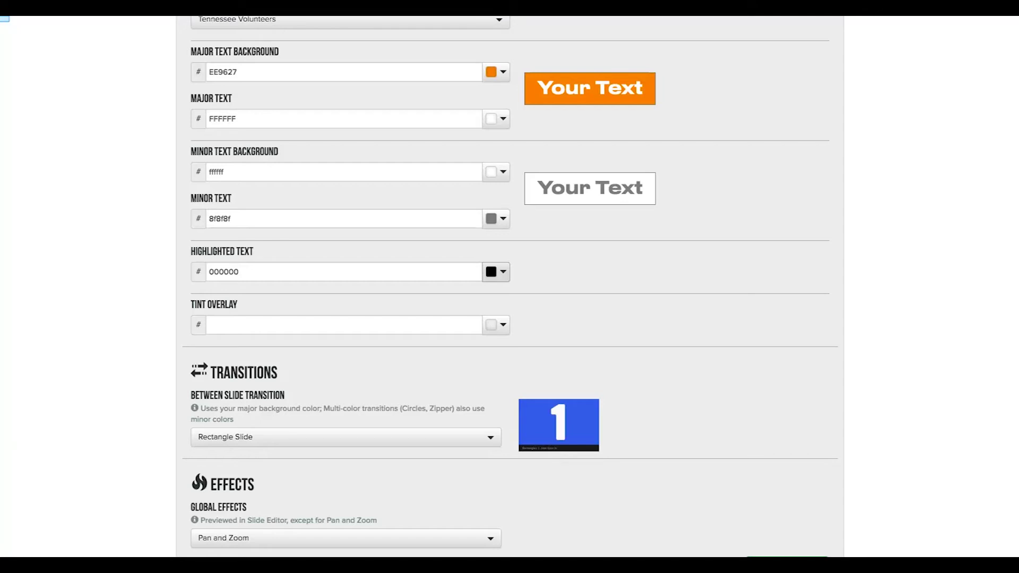
pyautogui.click(496, 272)
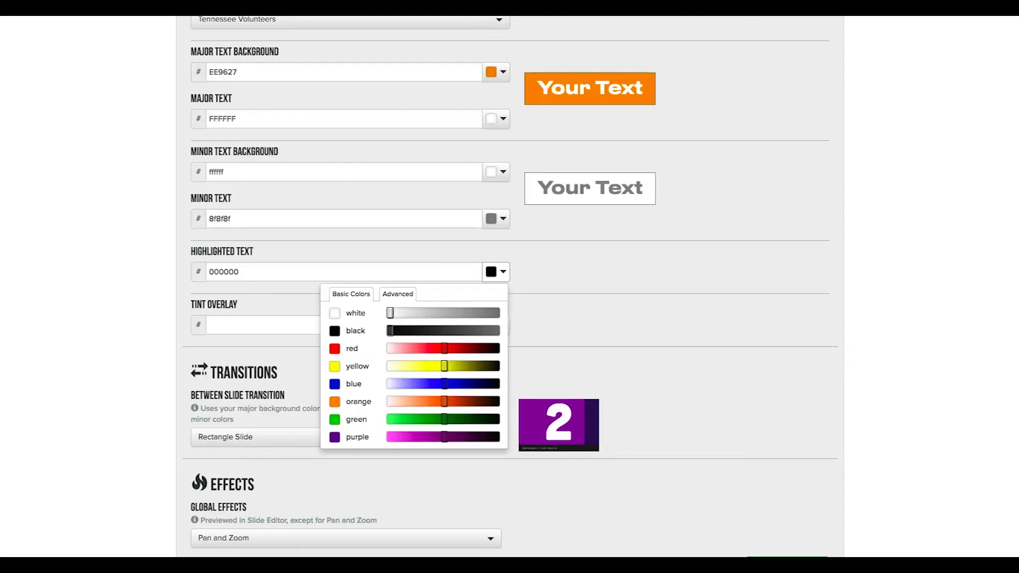
pyautogui.click(397, 294)
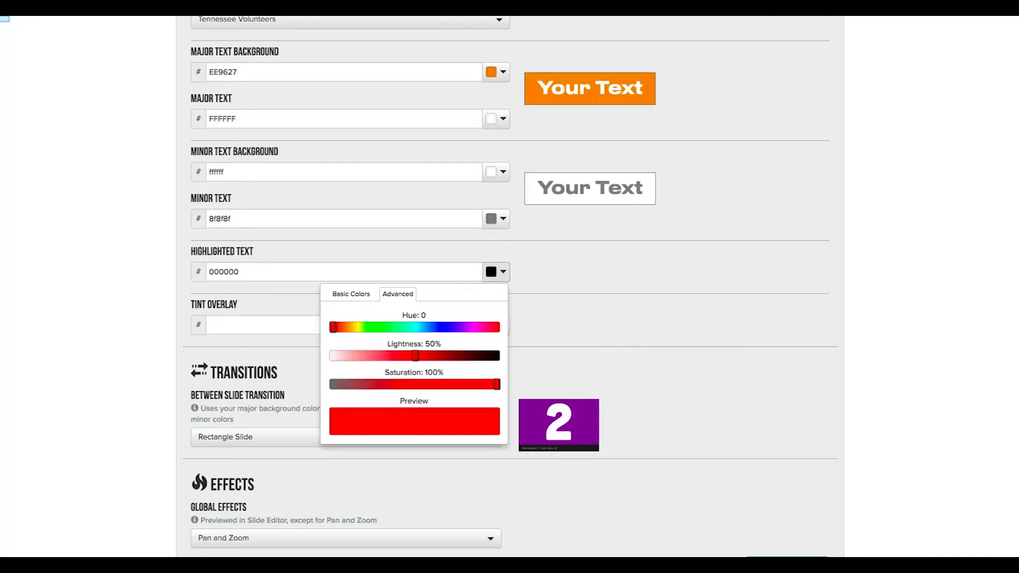
pyautogui.moveTo(415, 356); pyautogui.dragTo(468, 356)
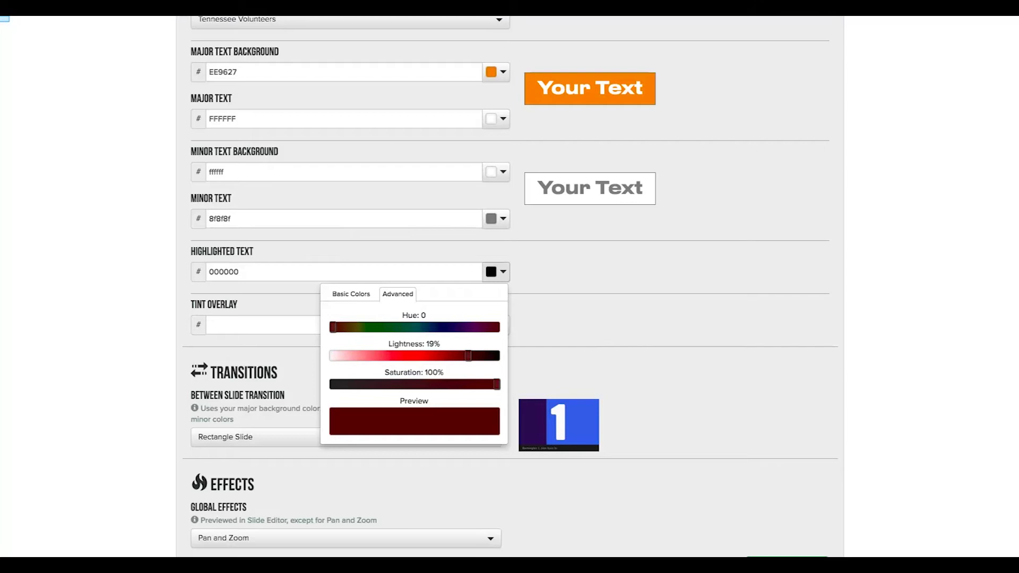
pyautogui.moveTo(468, 356); pyautogui.dragTo(477, 356)
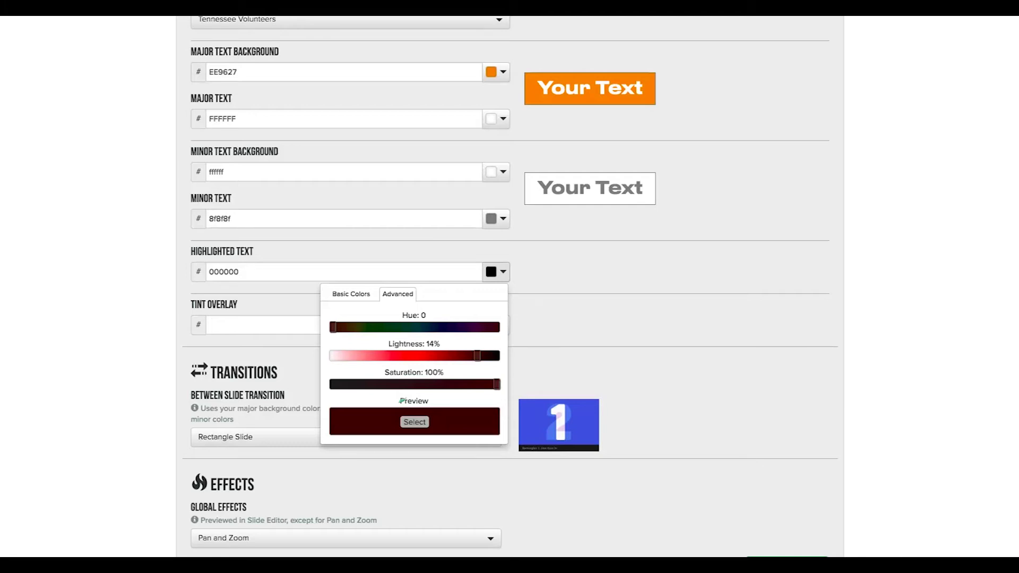
pyautogui.click(414, 421)
# - Set the between-slide transition to Arrow and add Vintage to the global effects alongside Pan and Zoom
pyautogui.scroll(-1, 278, 321)
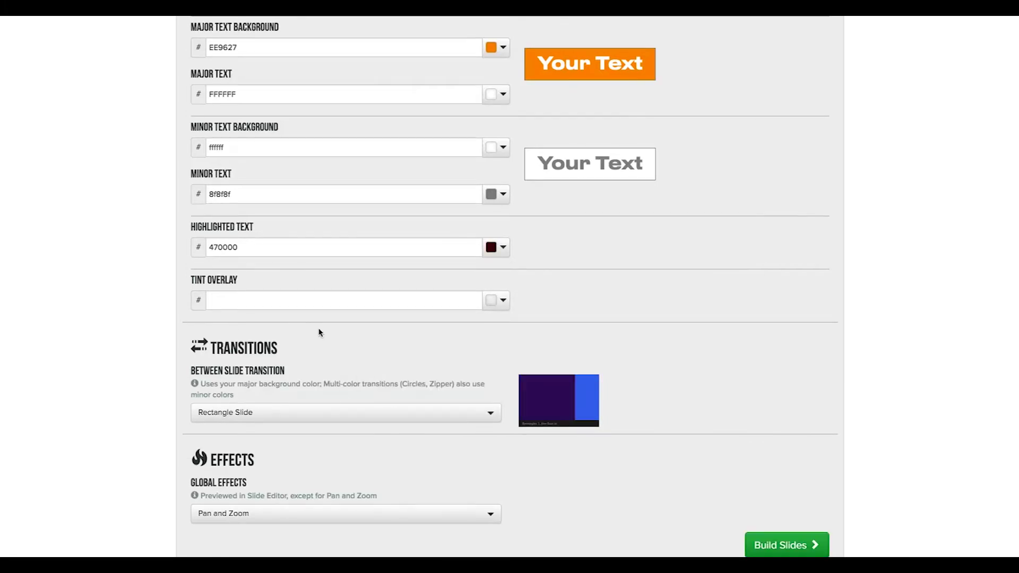
pyautogui.scroll(-1, 391, 348)
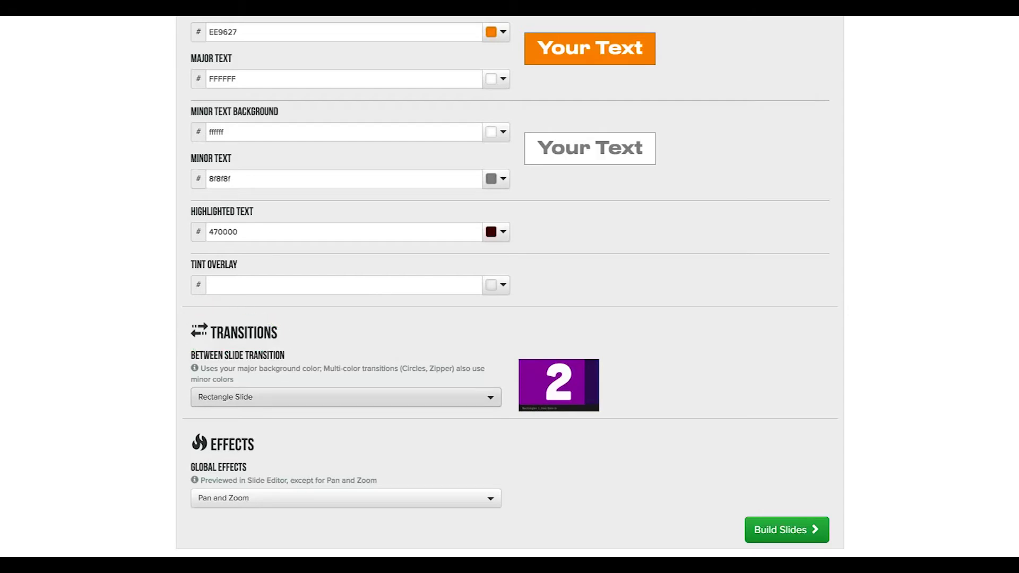
pyautogui.click(346, 397)
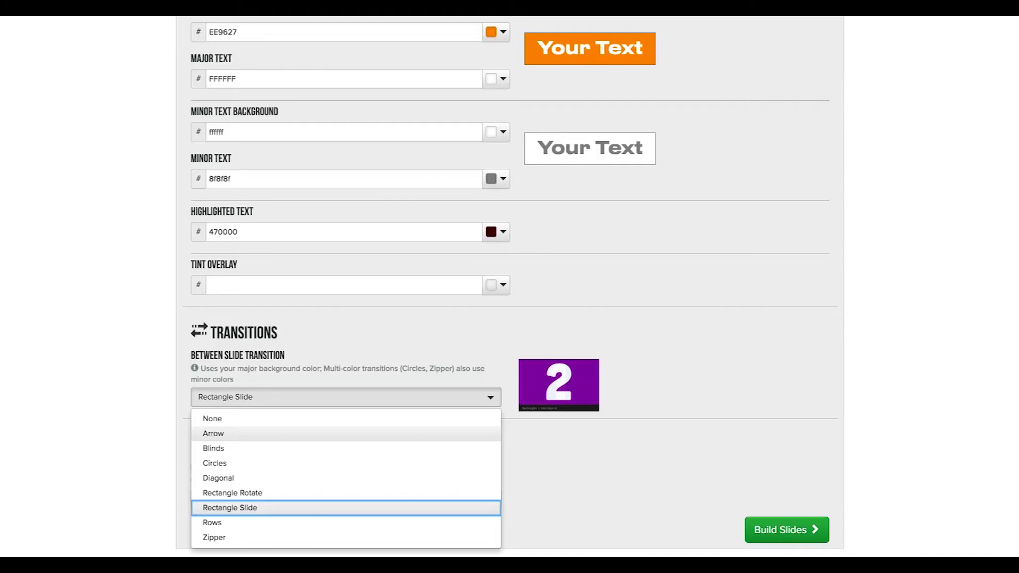
pyautogui.click(213, 433)
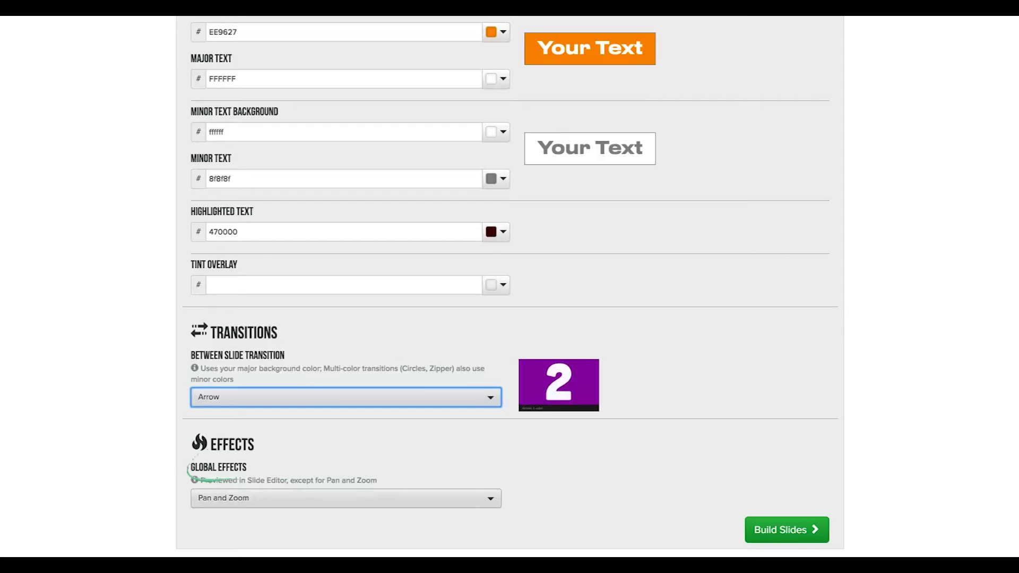
pyautogui.click(345, 497)
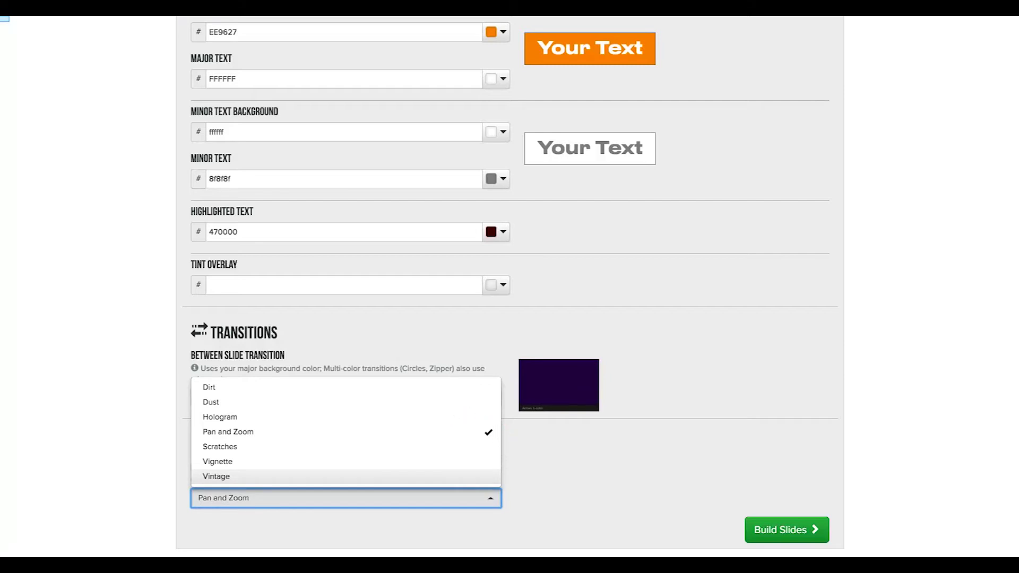
pyautogui.click(216, 476)
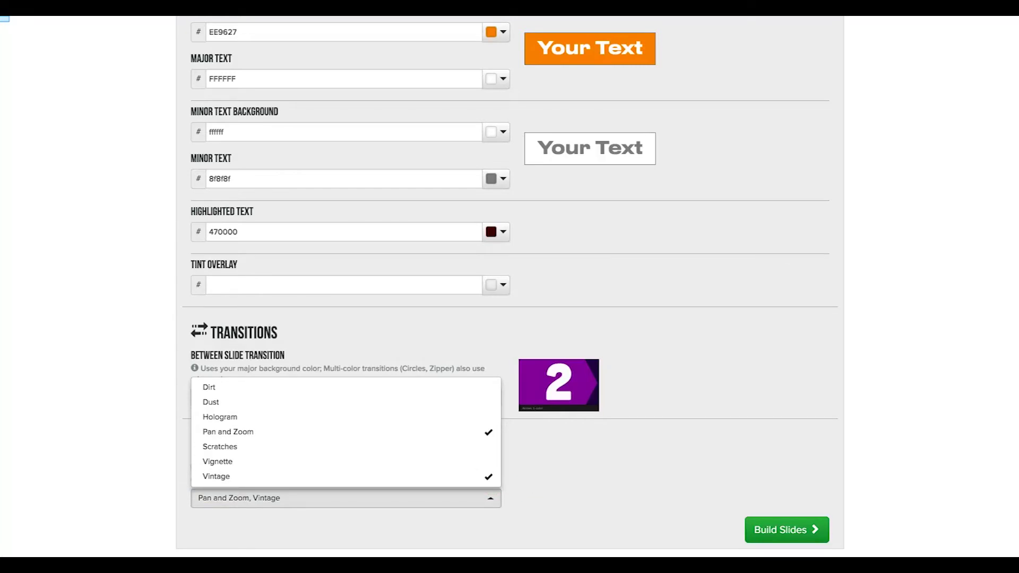
# - Proceed to building the slides, and return to the video's settings
pyautogui.click(786, 530)
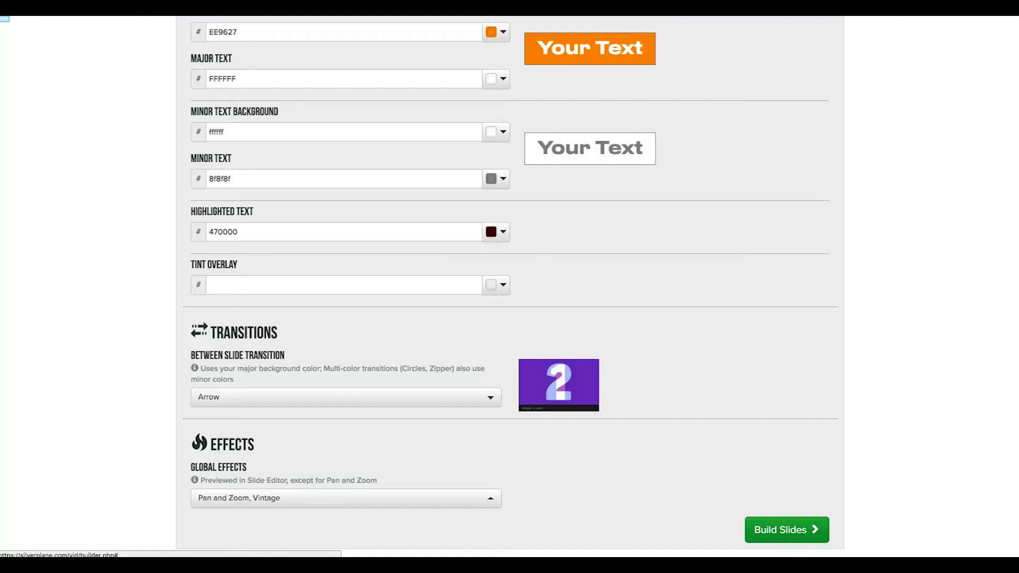
pyautogui.click(786, 530)
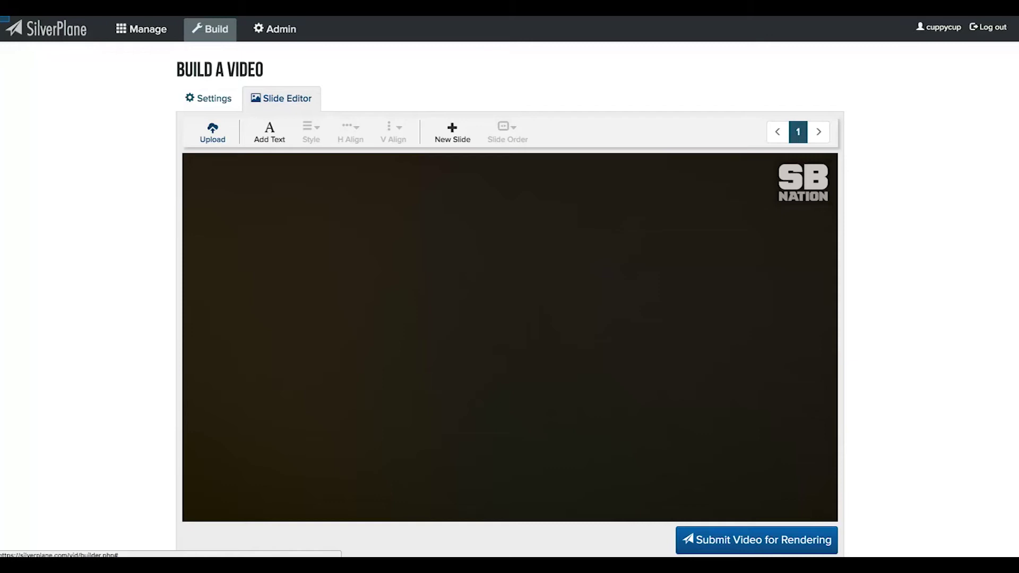
pyautogui.click(209, 98)
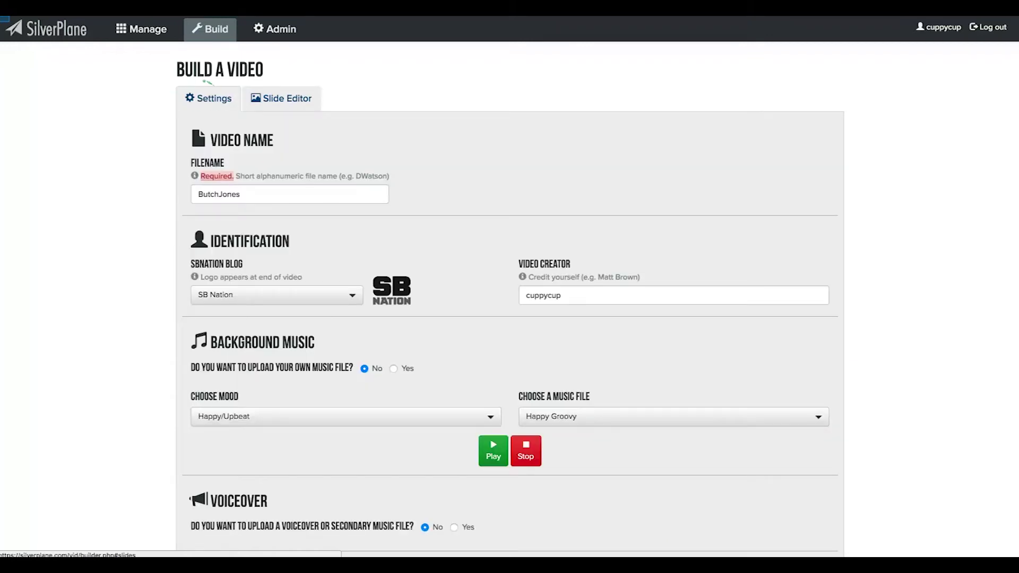
# - Open the slide editor, switch to the Chorus draft, and search the lead art image assets for "butch jones"
pyautogui.click(298, 98)
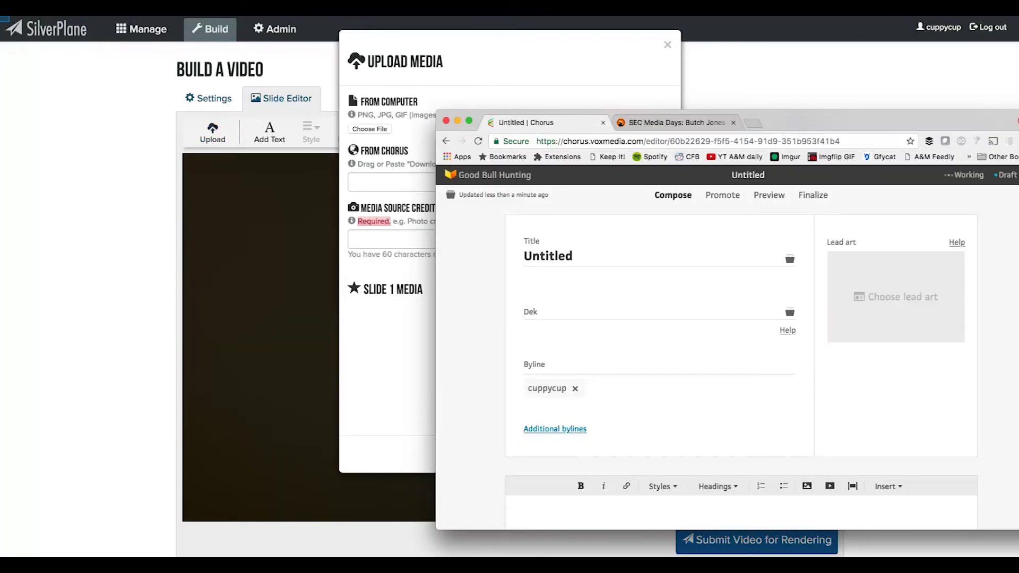
pyautogui.click(895, 296)
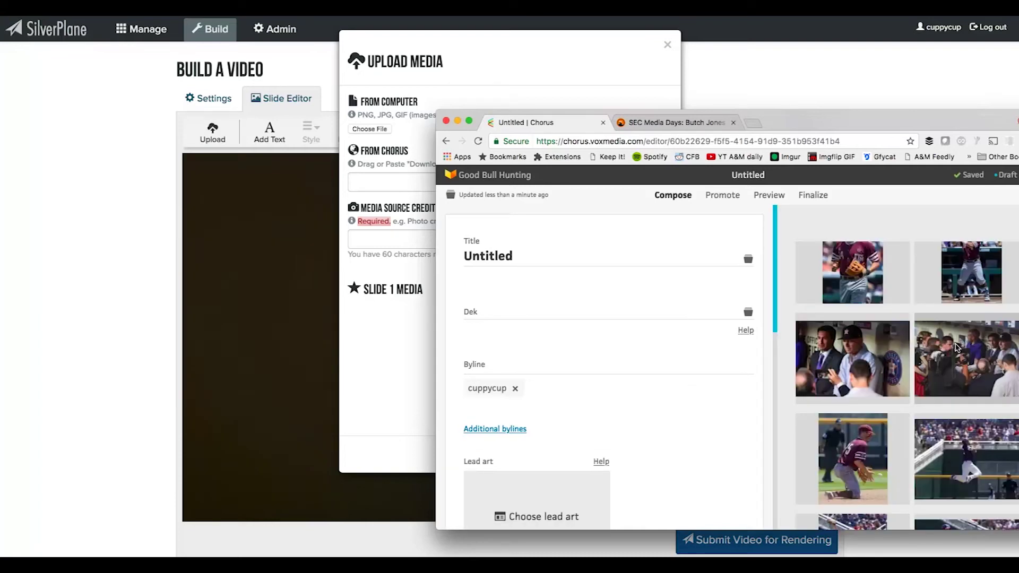
pyautogui.scroll(6, 955, 348)
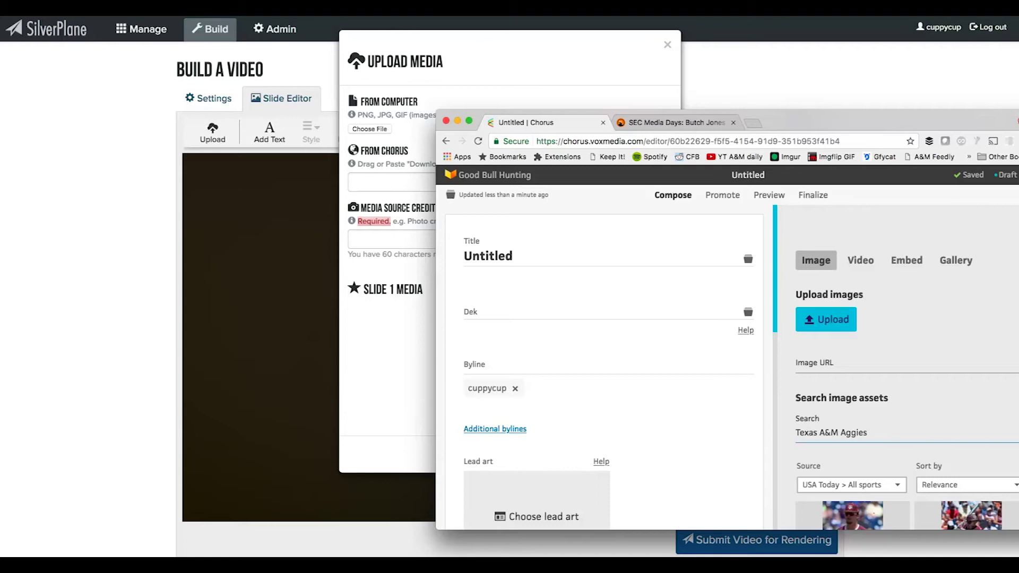
pyautogui.write('b')
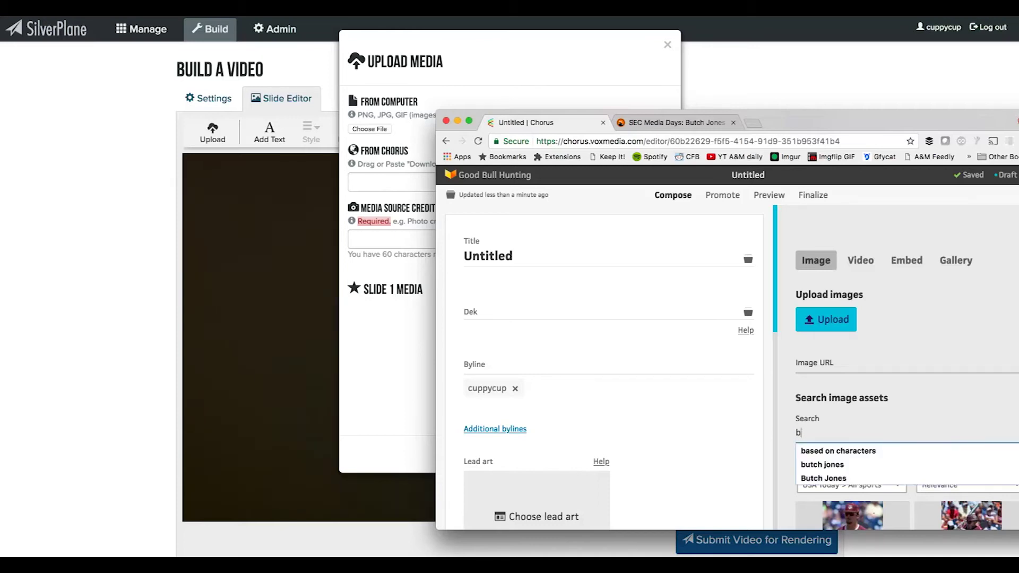
pyautogui.write('utch')
pyautogui.press('Down')
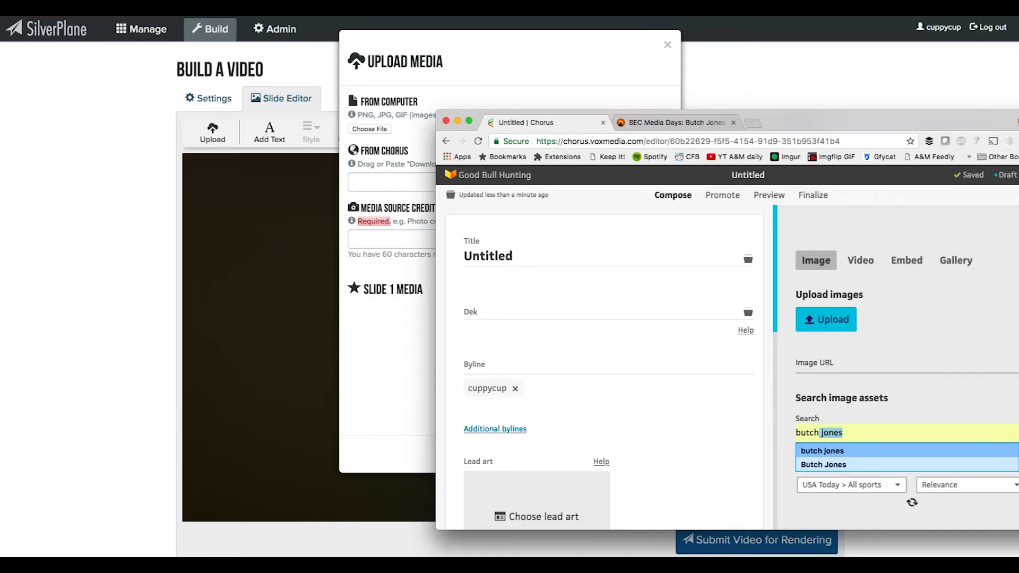
pyautogui.press('Return')
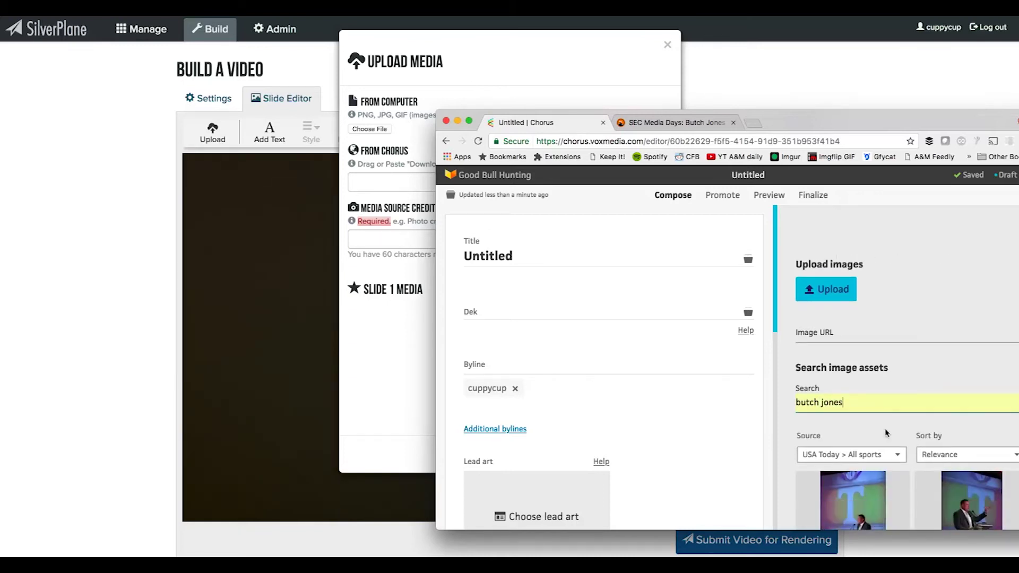
# - Choose the close-up photo of Butch Jones at the microphone, copy its credit text, and insert it as the draft's lead art
pyautogui.scroll(-4, 890, 428)
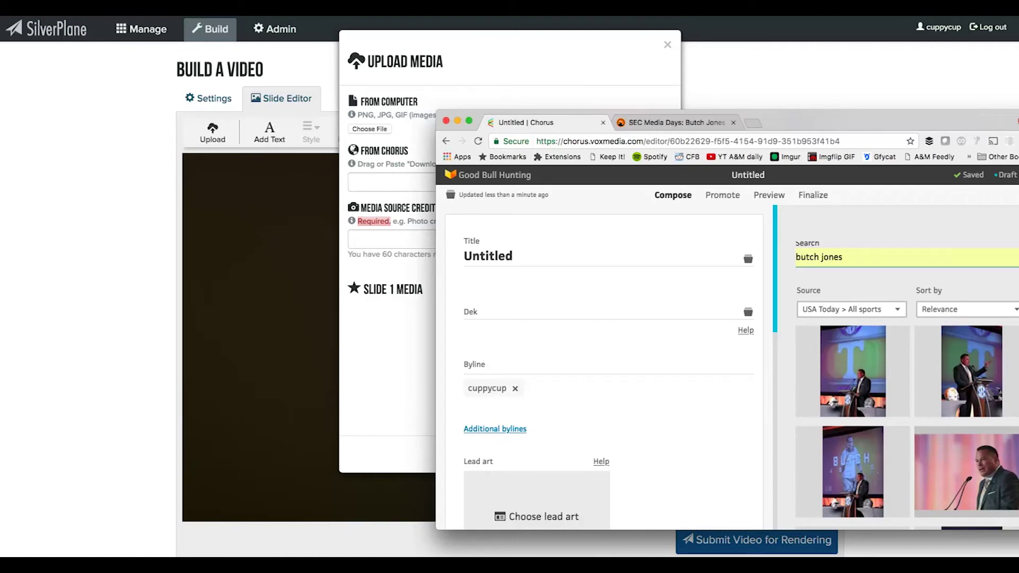
pyautogui.click(926, 443)
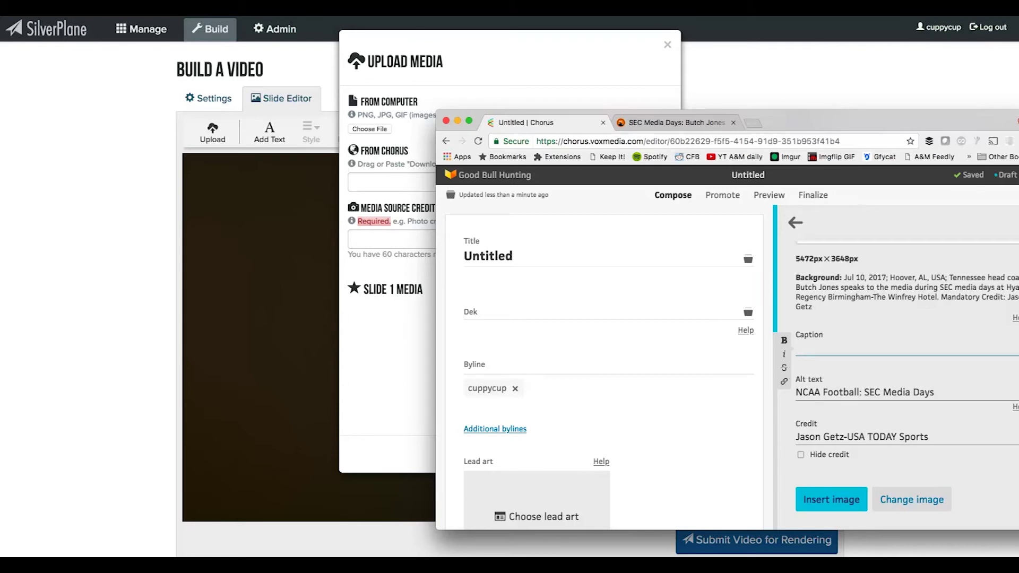
pyautogui.moveTo(928, 437); pyautogui.dragTo(794, 440)
pyautogui.press('super+c')
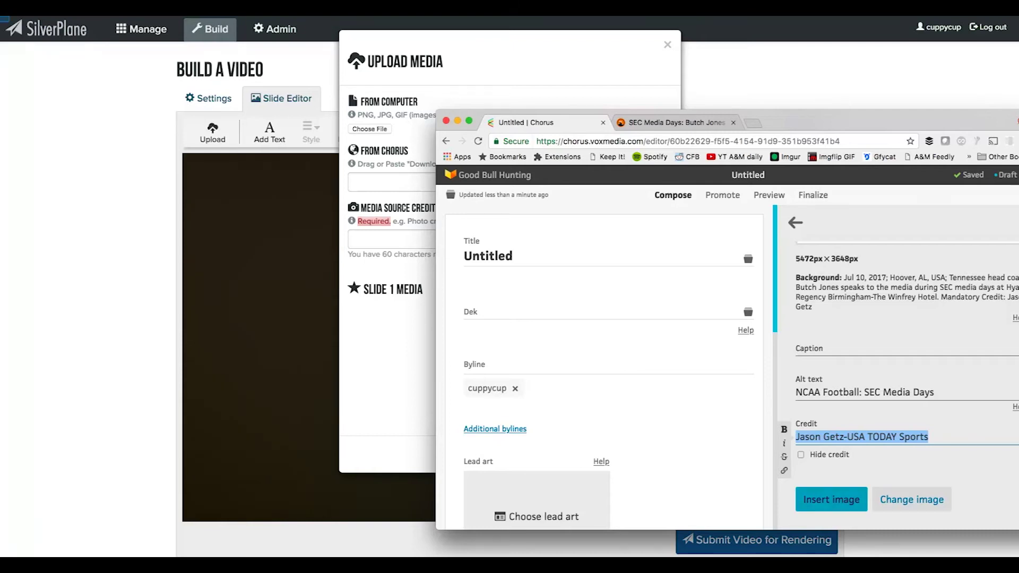
pyautogui.click(831, 499)
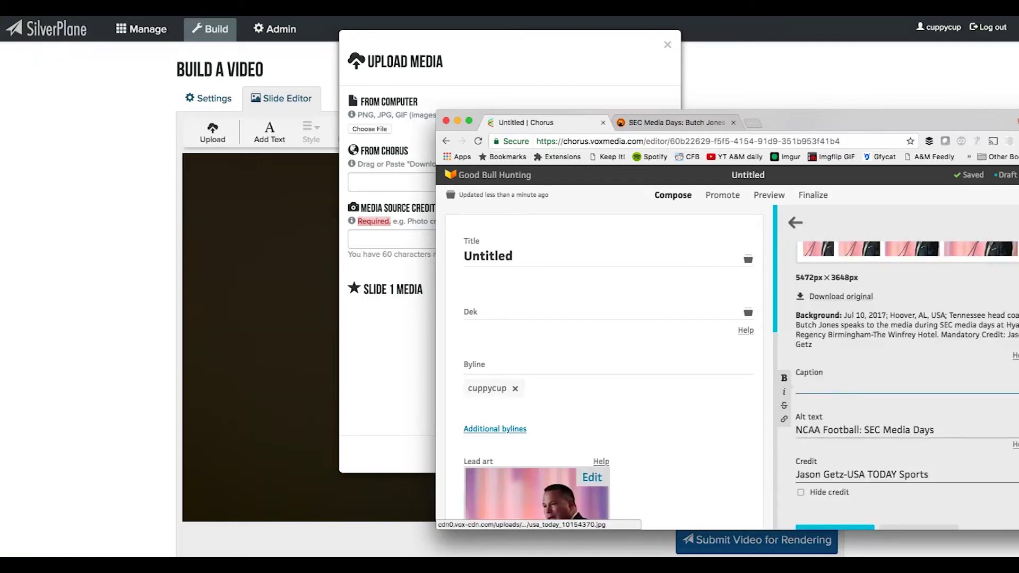
# - Load the photo into slide 1 from its Chorus "Download original" link and paste the copied credit as the media source credit
pyautogui.moveTo(841, 296); pyautogui.dragTo(406, 181)
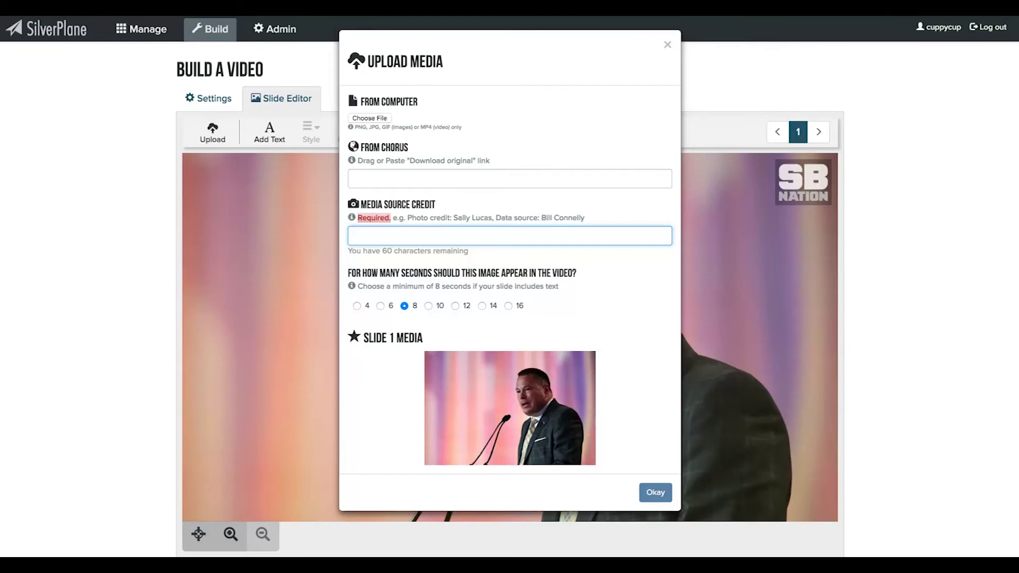
pyautogui.press('super+v')
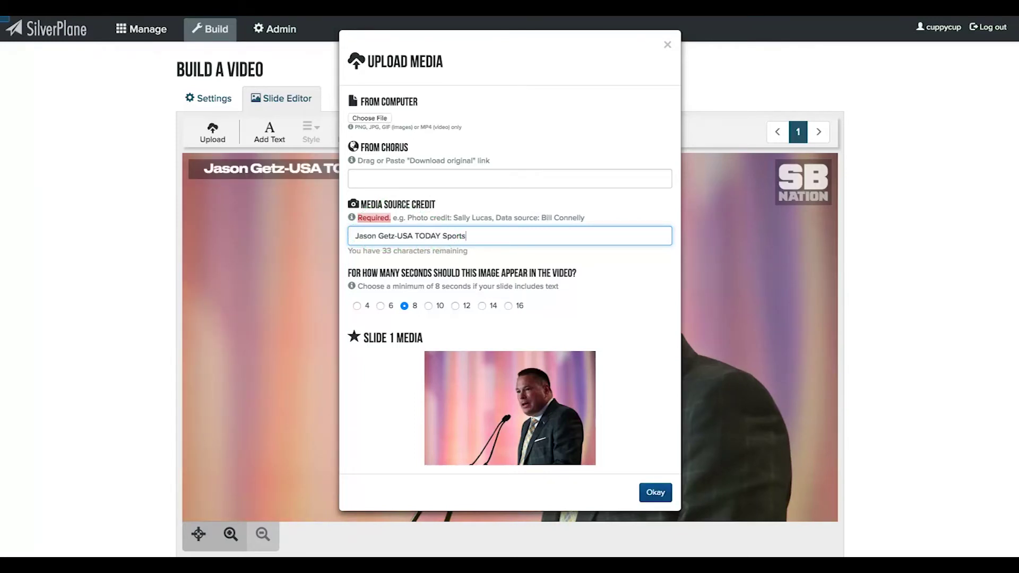
pyautogui.press('Escape')
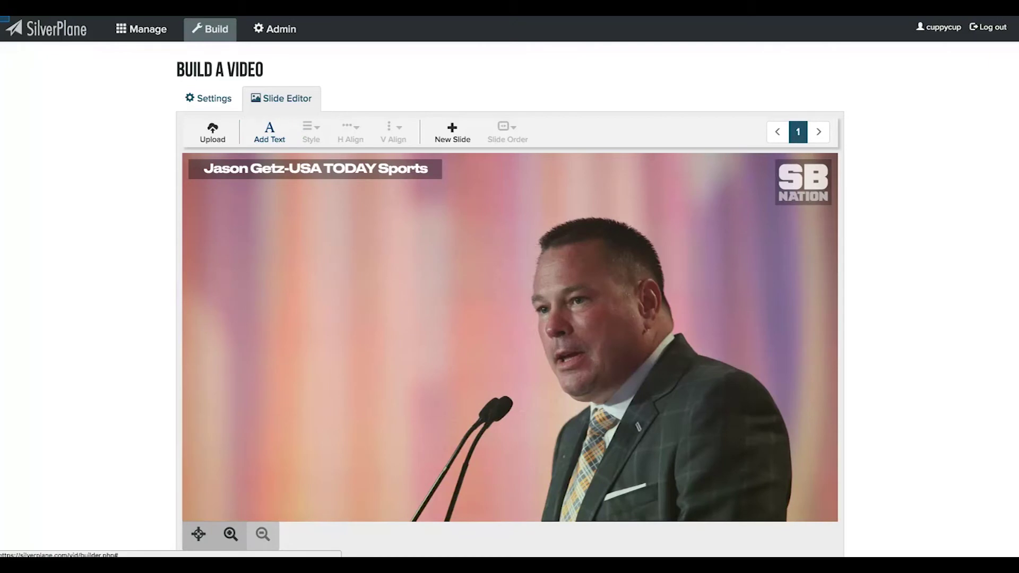
# - Add the on-screen text "Top 3 Butch Jones Quotes at SEC Media Days 2017" to slide 1 and show the text style options
pyautogui.click(270, 133)
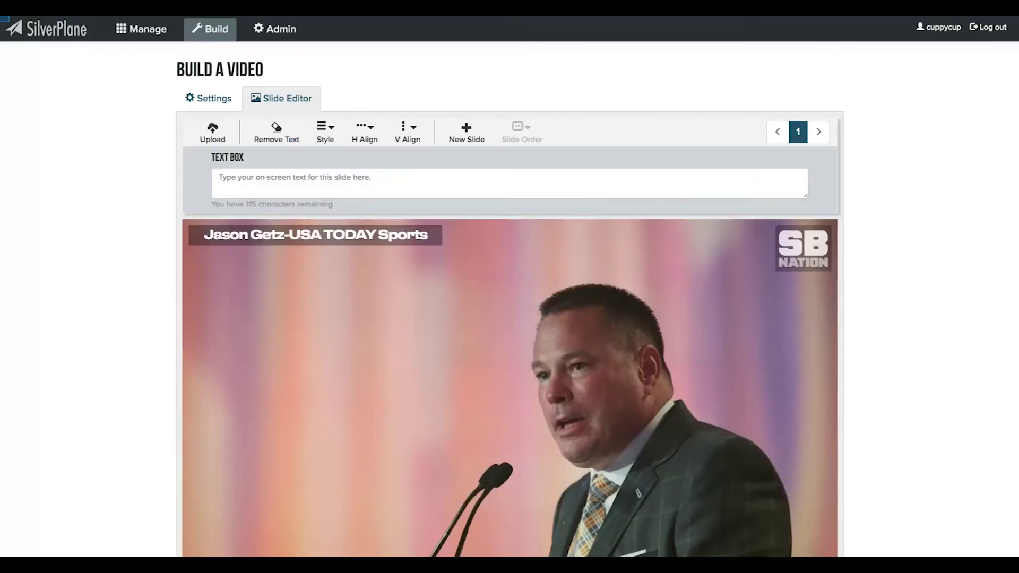
pyautogui.write('Top 3')
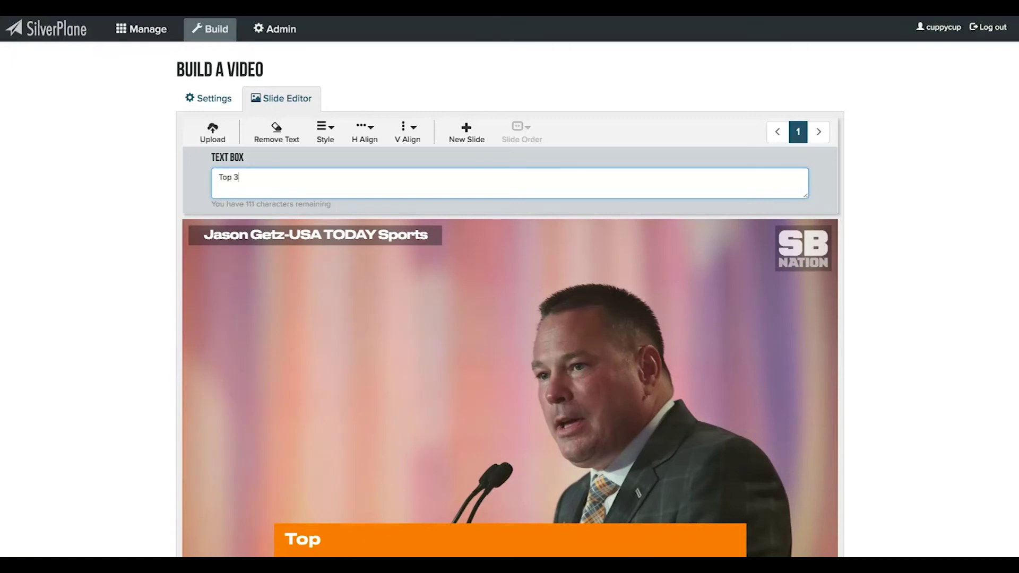
pyautogui.write(' Butch Jones ')
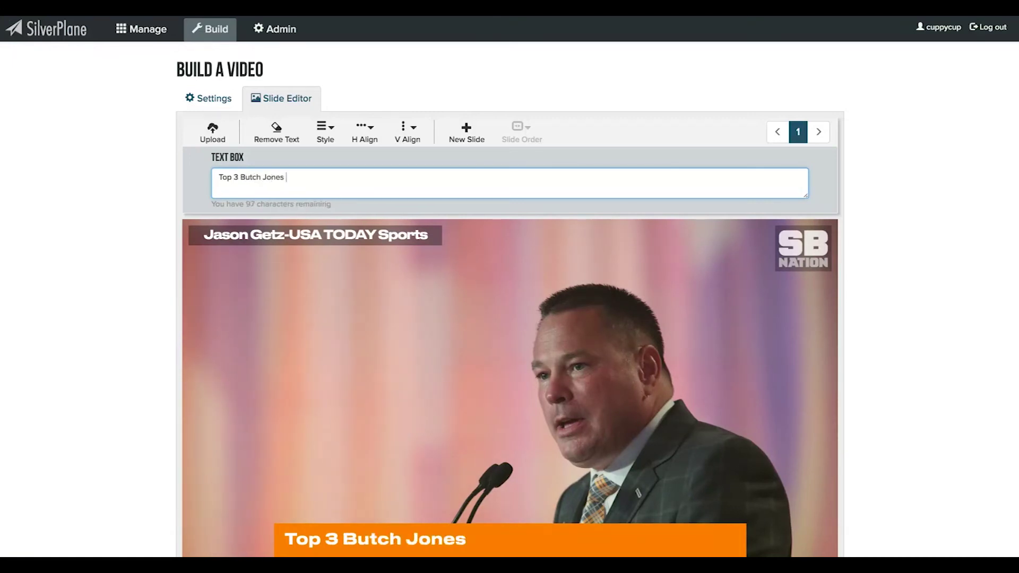
pyautogui.write('Quotes at SE')
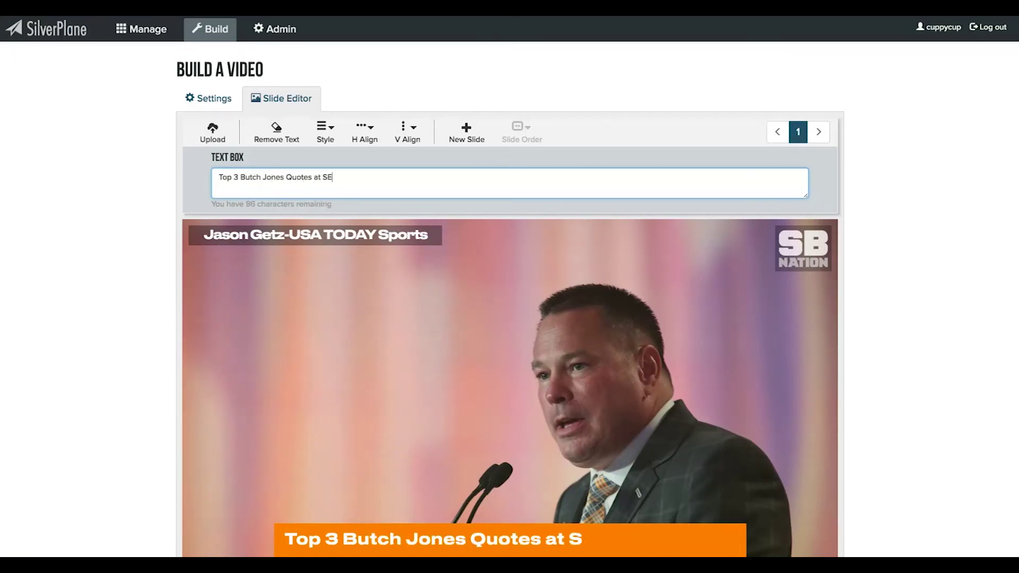
pyautogui.write('C Media Days 2017')
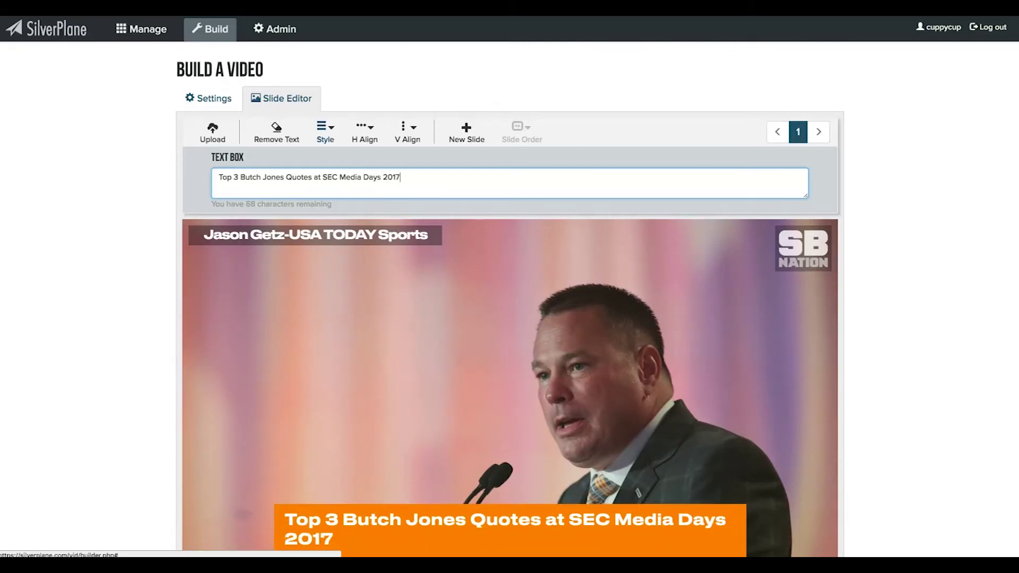
pyautogui.click(325, 132)
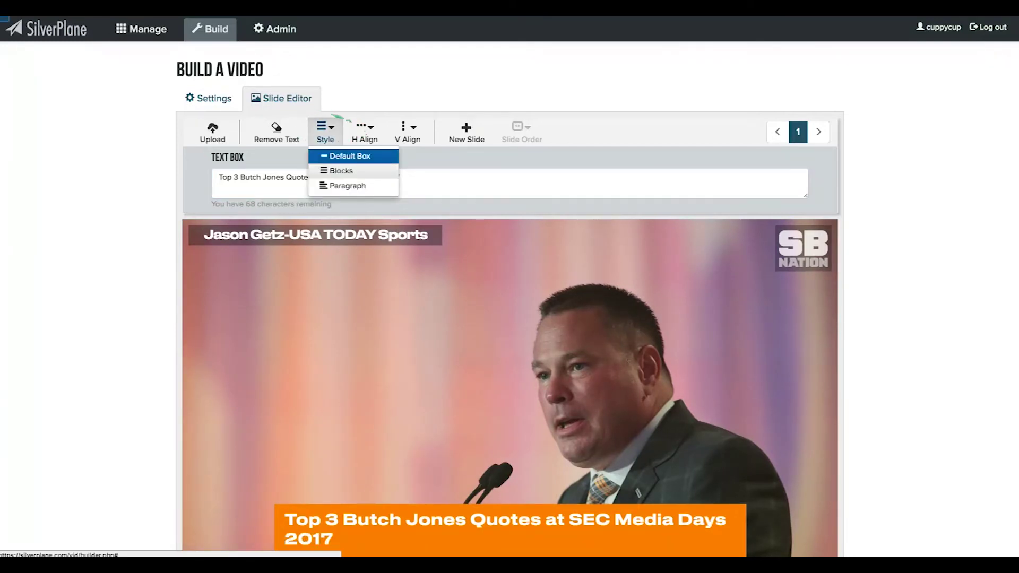
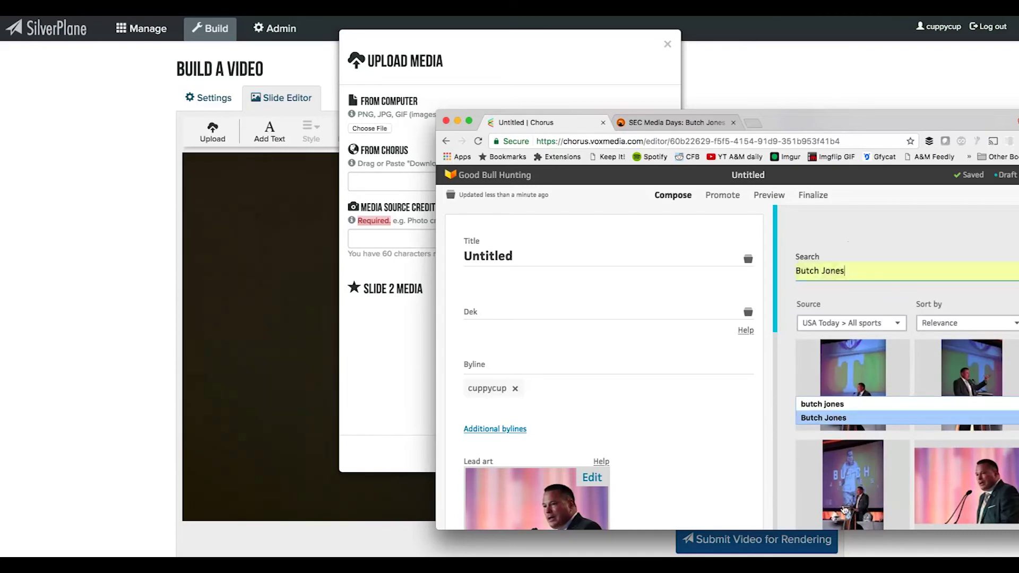
# - From the Butch Jones image results, choose the wide podium photo with the SEC logo, copy its credit, and insert it as lead art
pyautogui.click(840, 407)
pyautogui.scroll(-3, 841, 407)
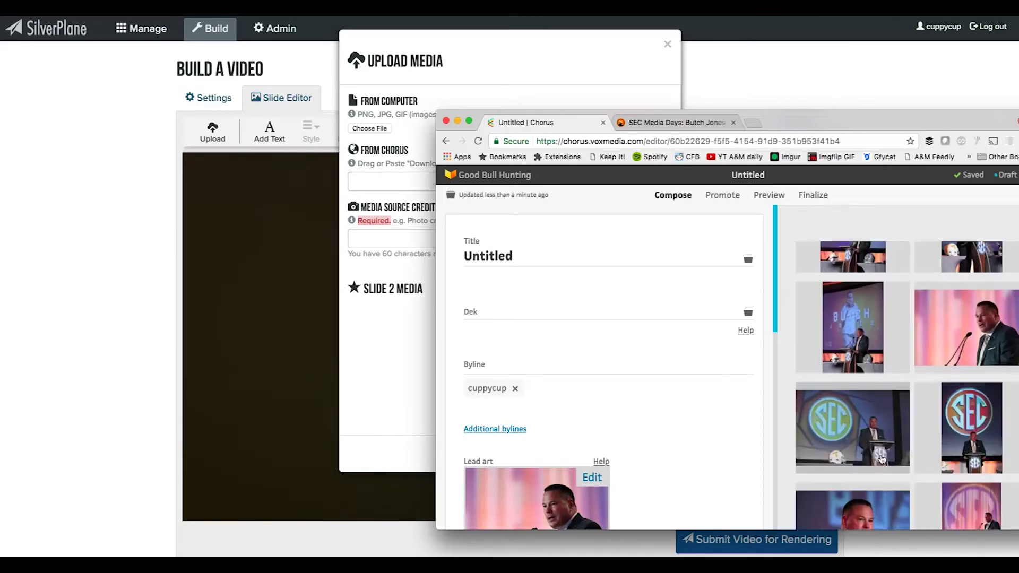
pyautogui.click(852, 428)
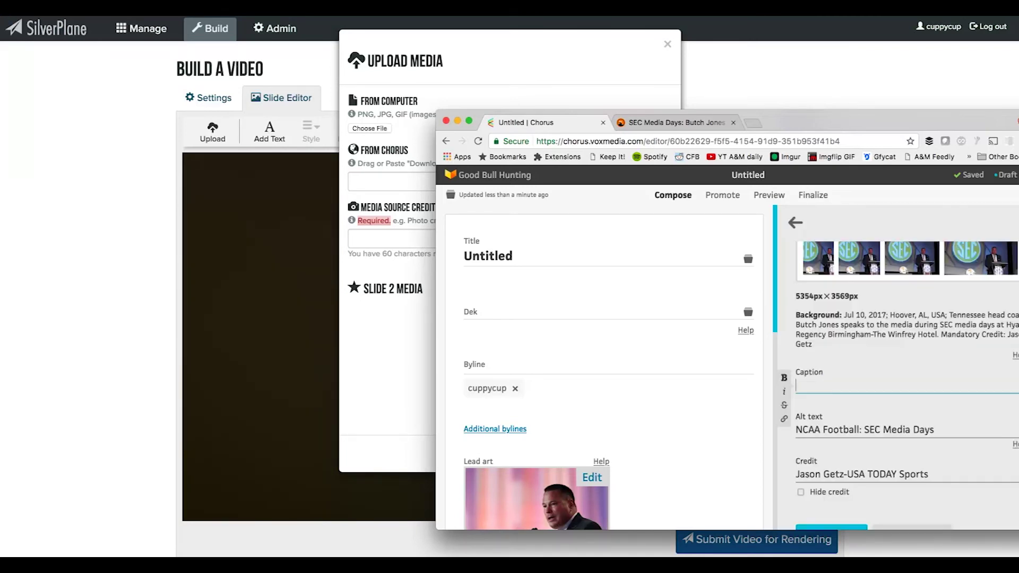
pyautogui.moveTo(928, 473); pyautogui.dragTo(792, 475)
pyautogui.hotkey('ctrl', 'c')
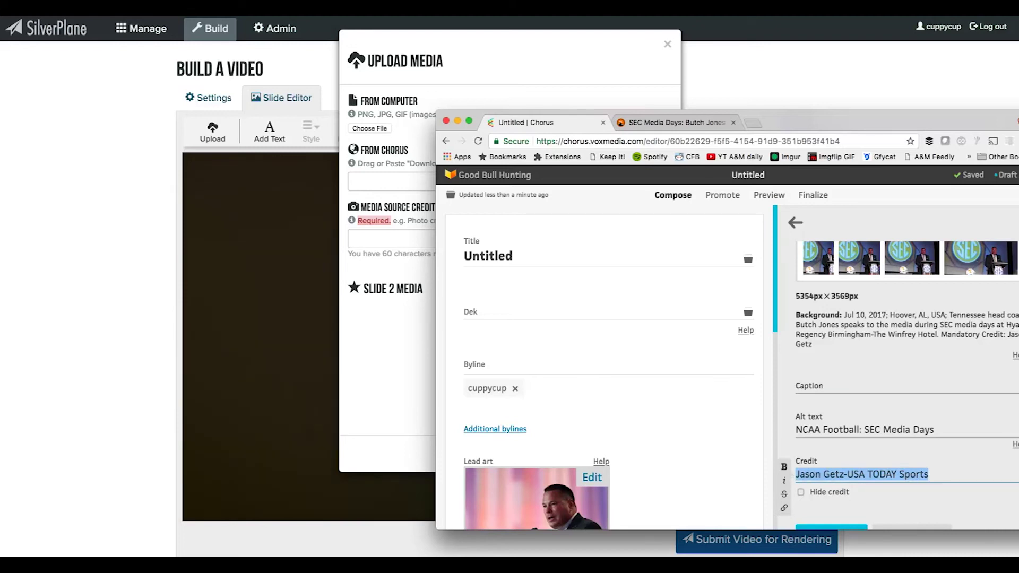
pyautogui.scroll(-2, 792, 475)
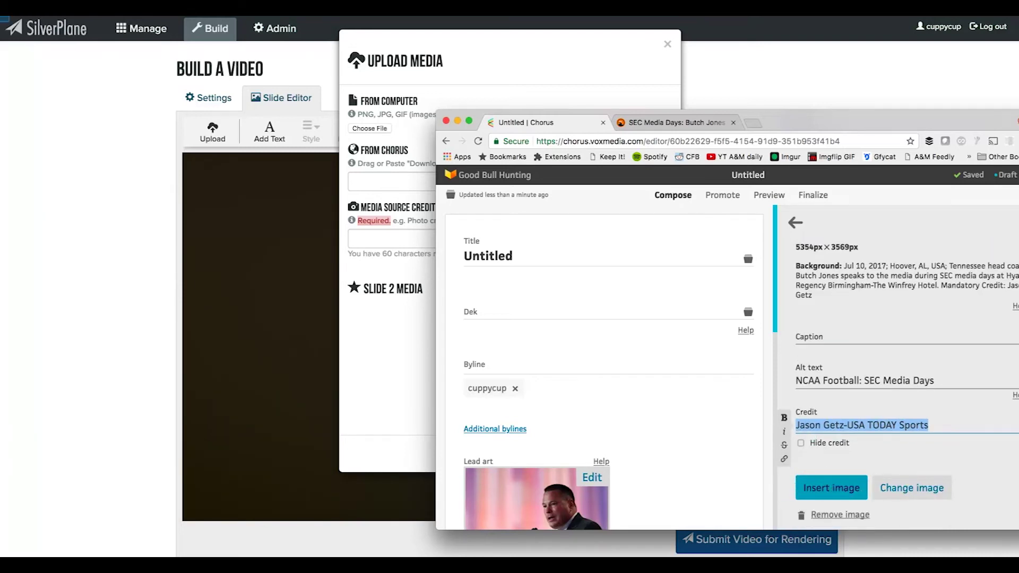
pyautogui.click(831, 488)
# - Load the SEC logo photo into slide 2 from its original download link and paste the copied credit as the media source credit
pyautogui.click(946, 262)
pyautogui.moveTo(865, 297); pyautogui.dragTo(393, 182)
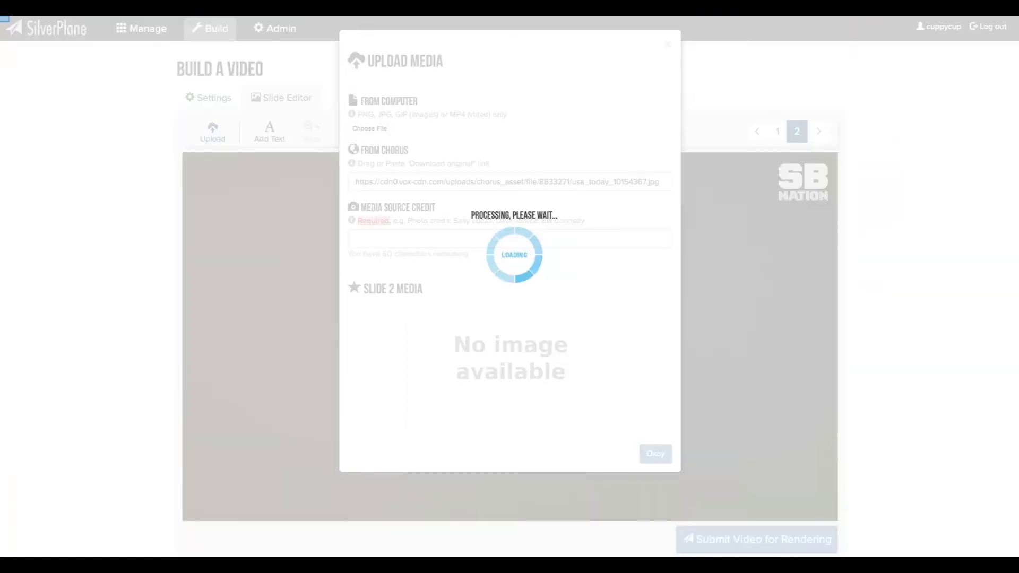
pyautogui.hotkey('ctrl', 'v')
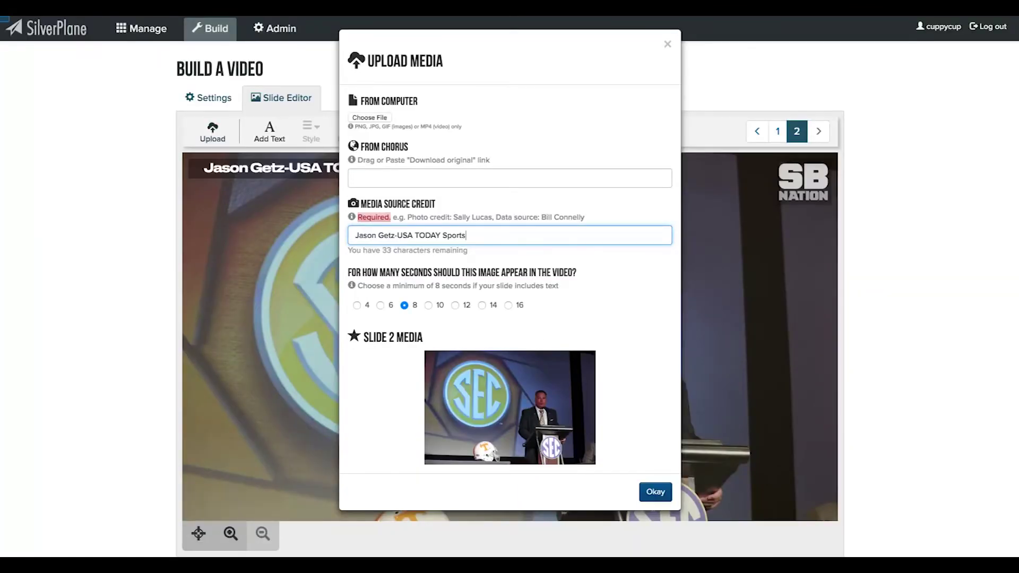
pyautogui.press('Return')
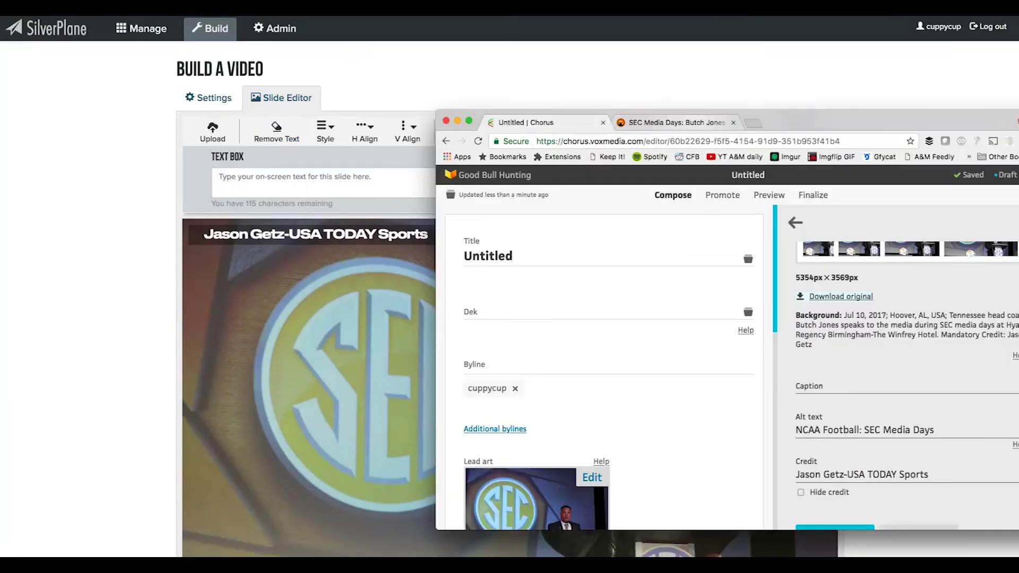
# - Copy the quote "One of three teams in the SEC to win nine games in a row, but we want more." into slide 2's text
pyautogui.hotkey('ctrl', 'Tab')
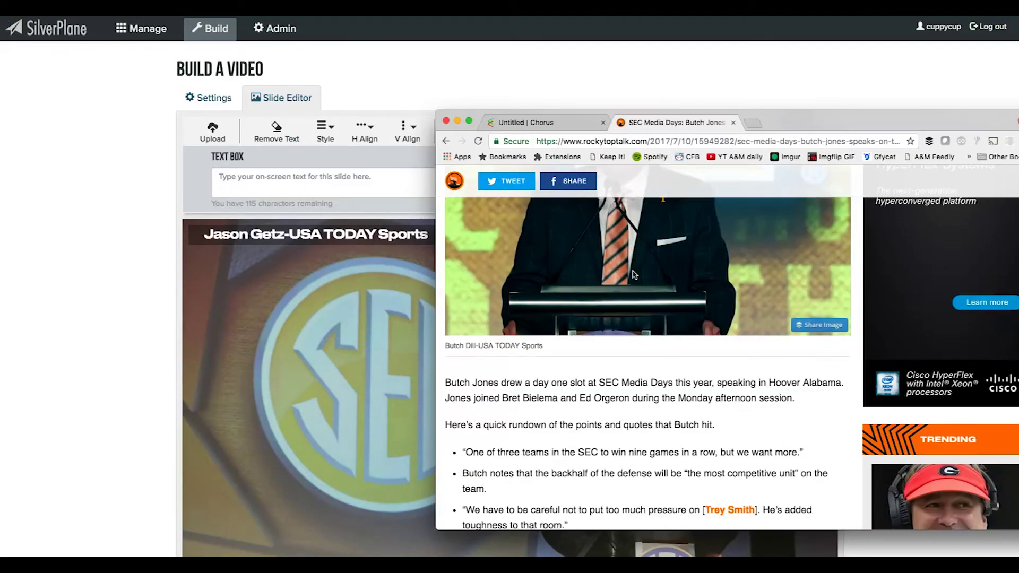
pyautogui.moveTo(804, 452); pyautogui.dragTo(460, 452)
pyautogui.hotkey('ctrl', 'c')
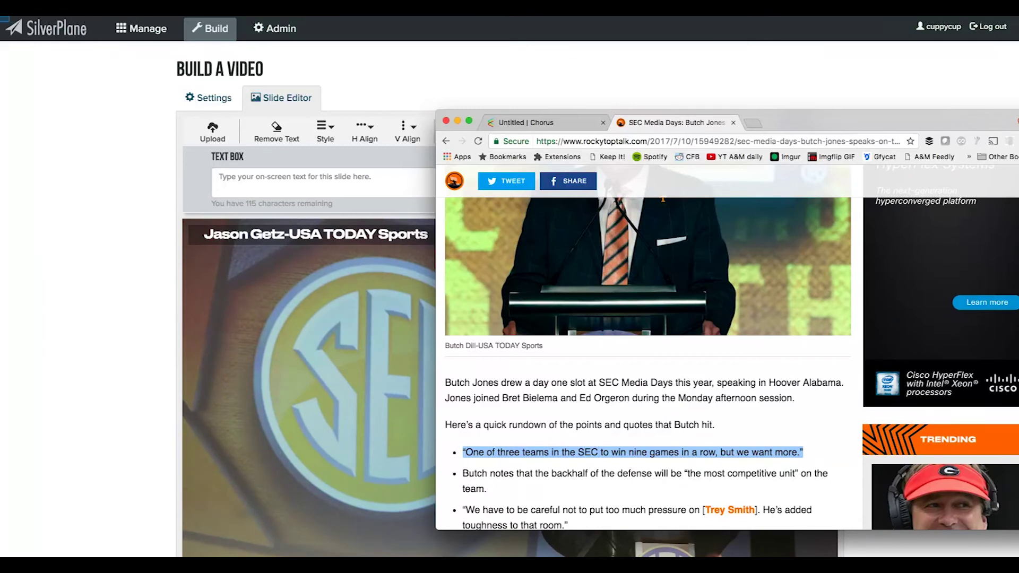
pyautogui.press('super+Tab')
pyautogui.click(407, 185)
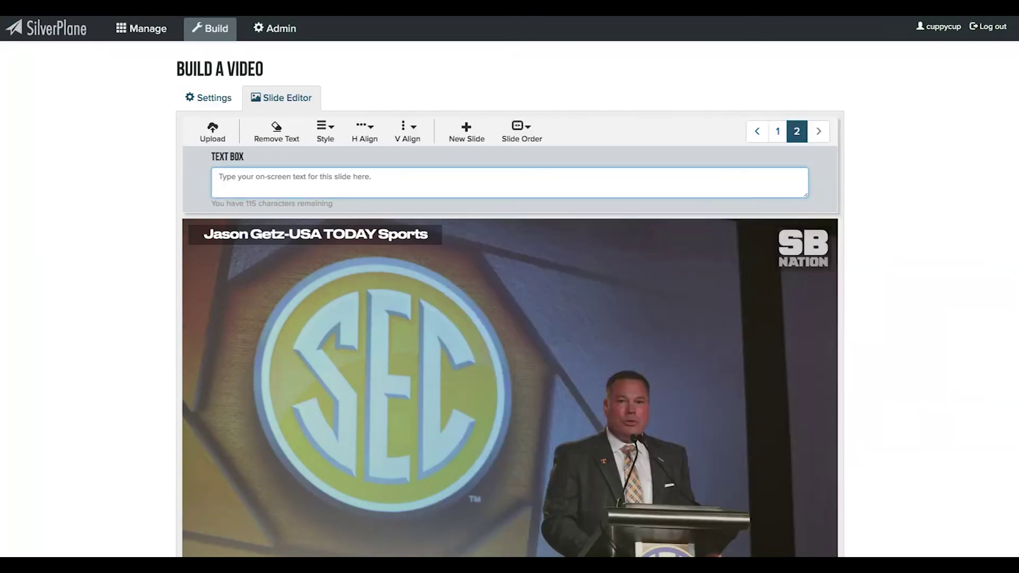
pyautogui.hotkey('ctrl', 'v')
# - Highlight "we want more" in slide 2's text by enclosing it in pipe characters, and add a third slide
pyautogui.scroll(-1, 564, 209)
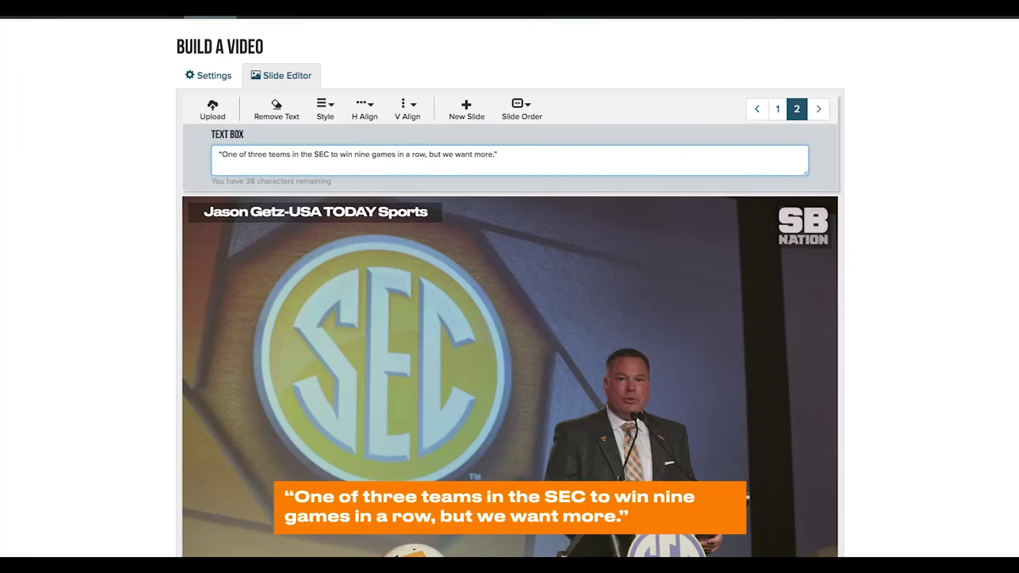
pyautogui.write('|')
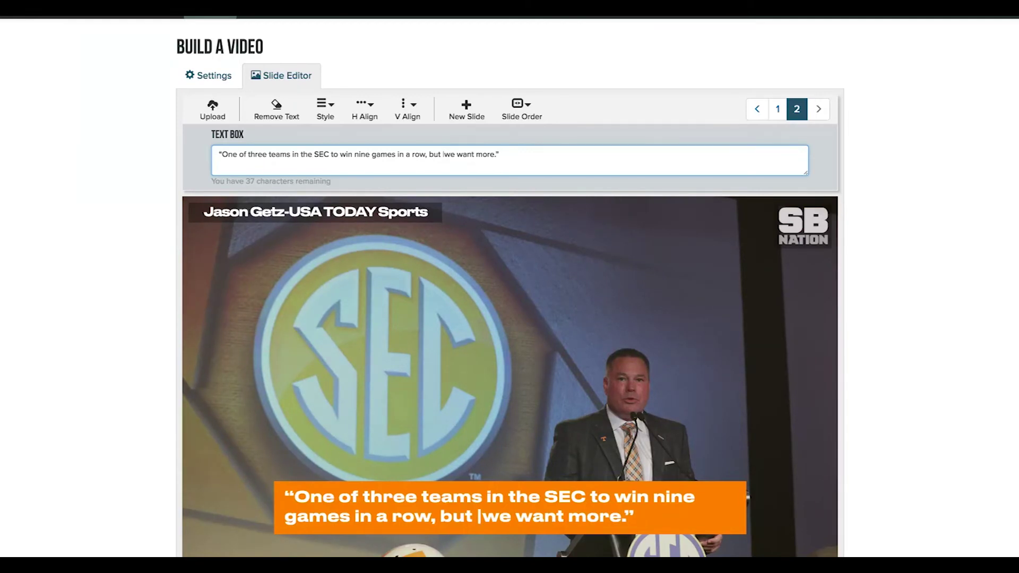
pyautogui.write('|')
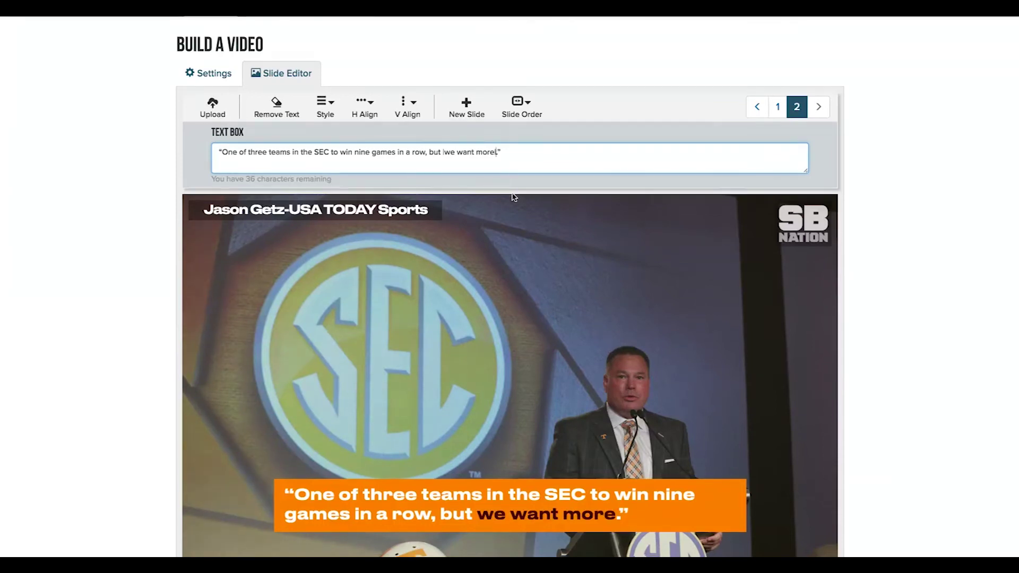
pyautogui.scroll(-2, 513, 197)
pyautogui.scroll(1, 513, 197)
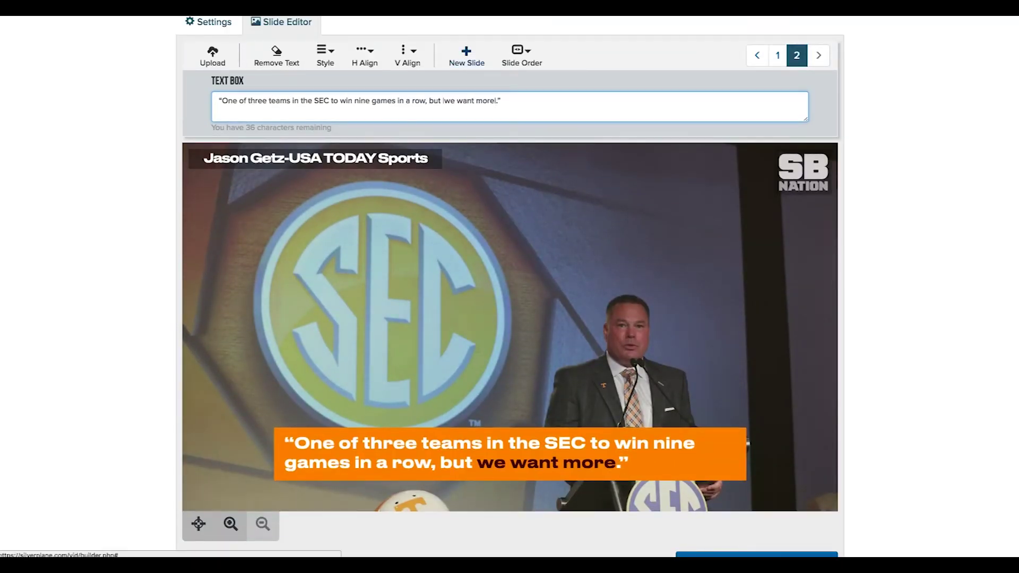
pyautogui.click(466, 56)
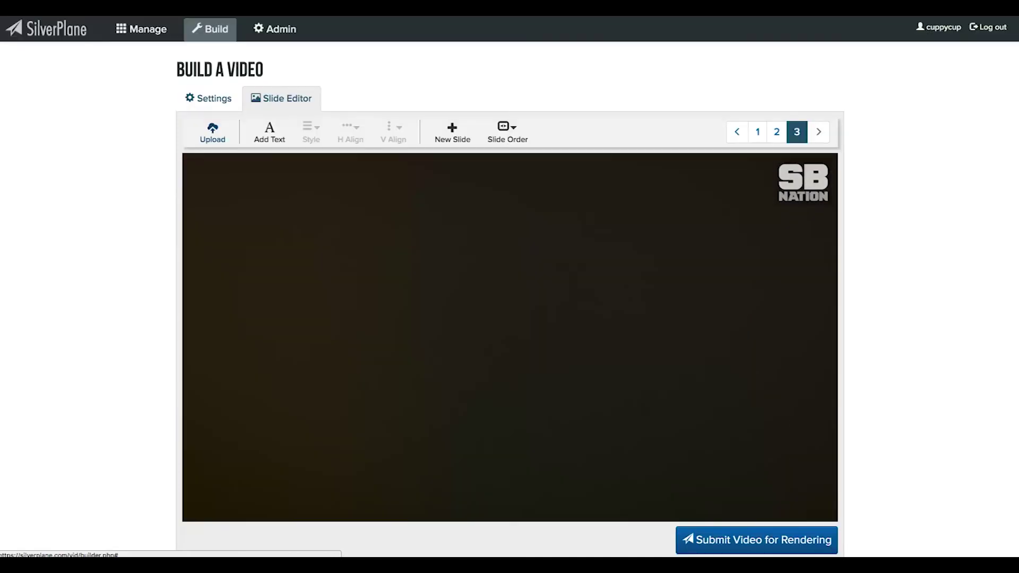
# - Open slide 3's media upload, then start changing the lead art in Chorus and search the image assets for "butch jones"
pyautogui.click(212, 132)
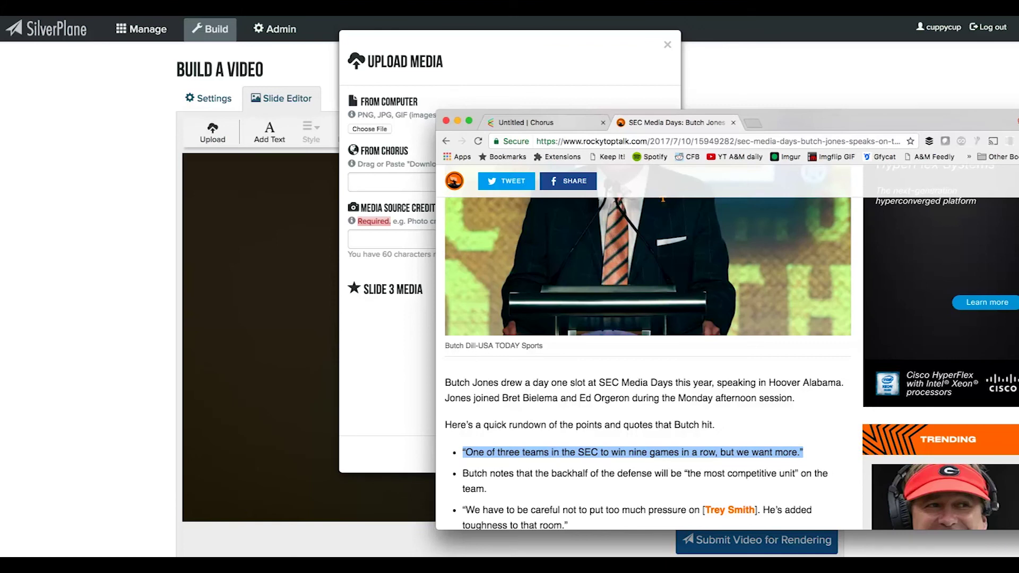
pyautogui.click(552, 122)
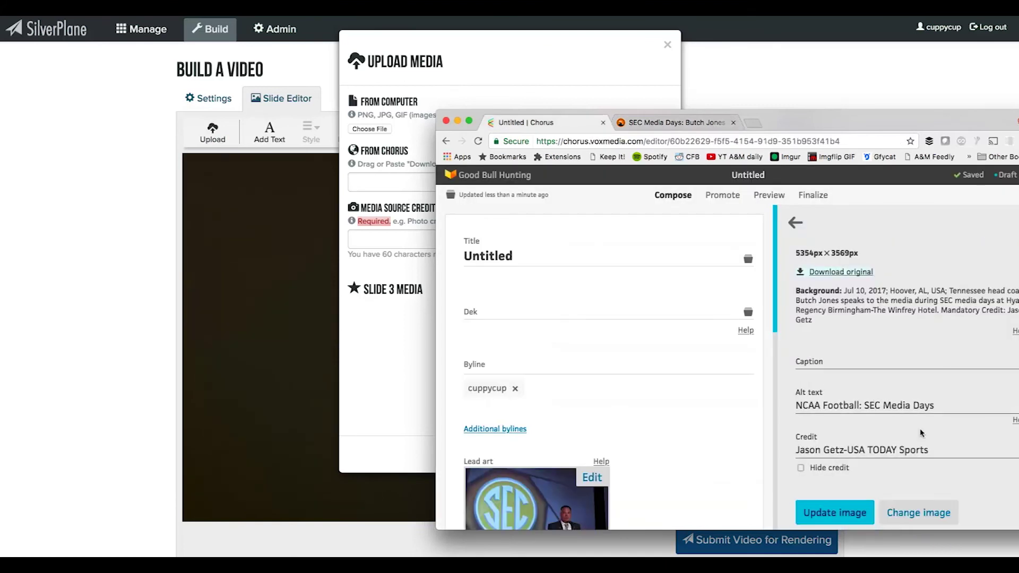
pyautogui.click(932, 518)
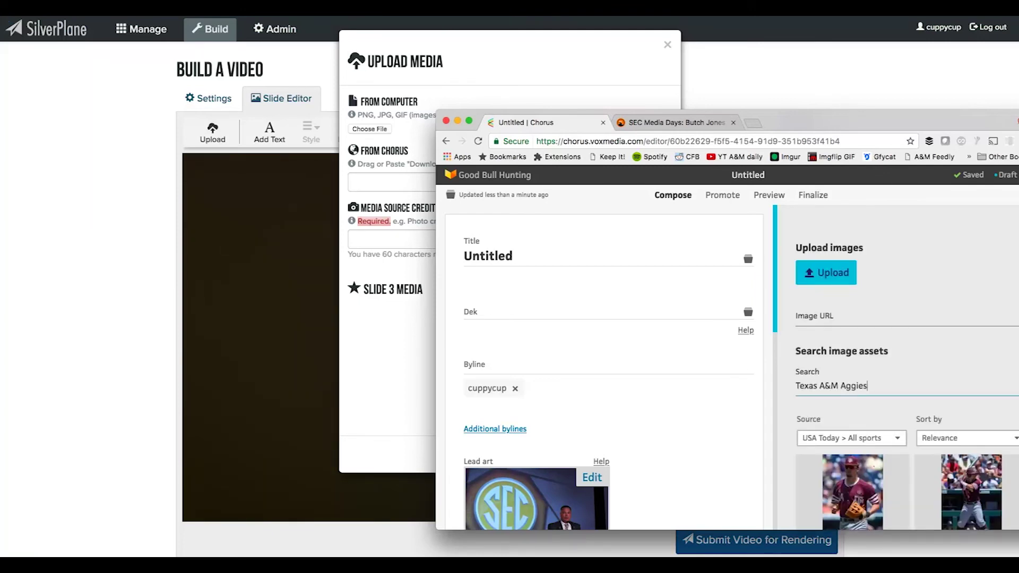
pyautogui.hotkey('ctrl', 'a')
pyautogui.write('butch')
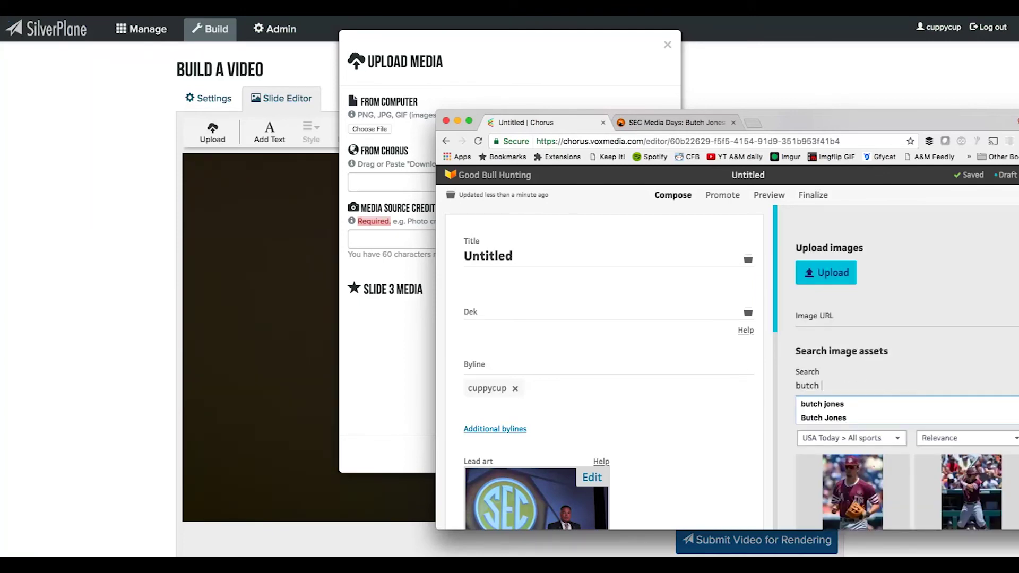
pyautogui.write(' jones')
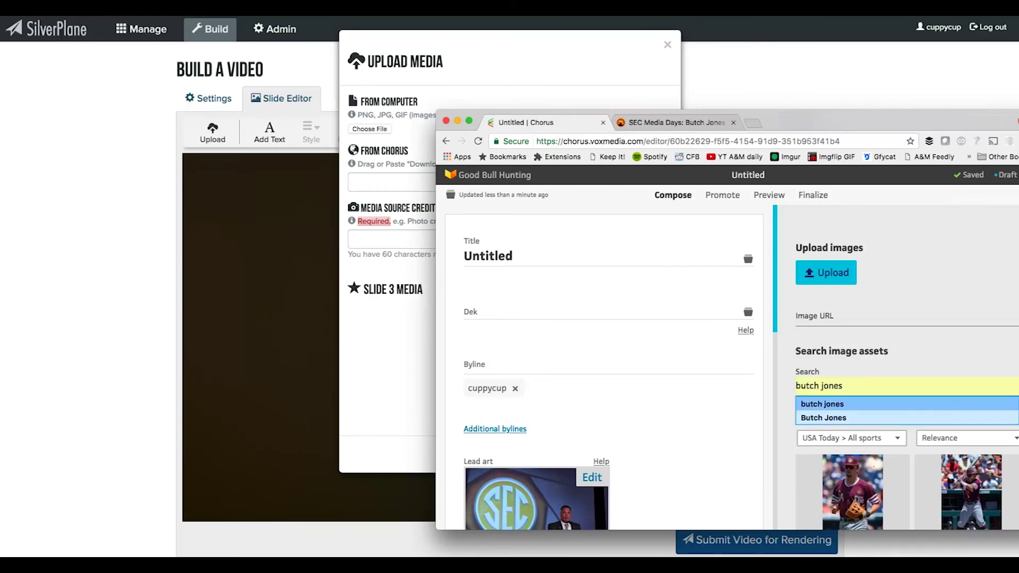
pyautogui.press('Return')
pyautogui.scroll(-5, 926, 423)
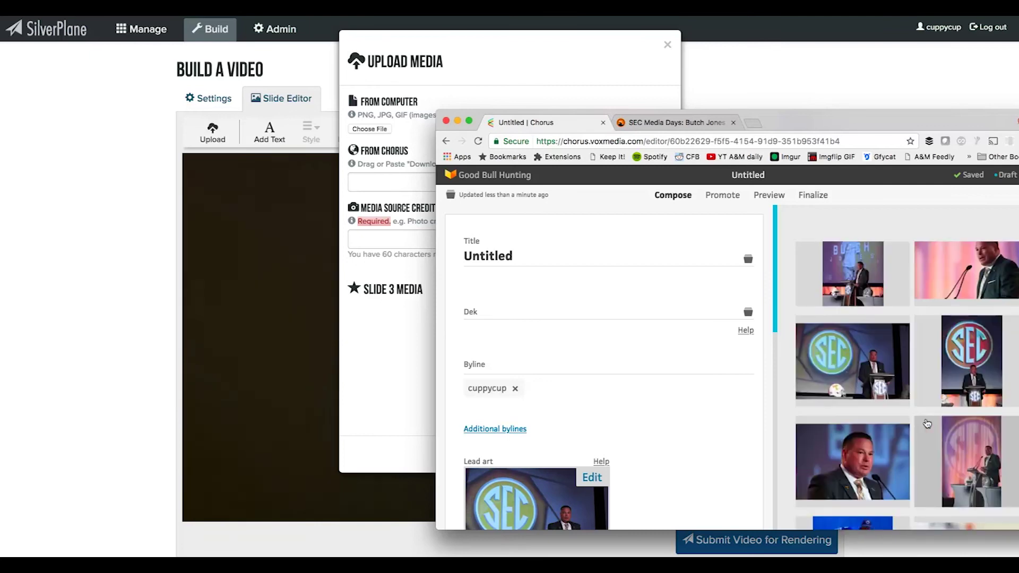
# - From the Butch Jones image results, choose the practice photo of him in an orange top and insert it as lead art
pyautogui.scroll(-3, 926, 422)
pyautogui.click(926, 423)
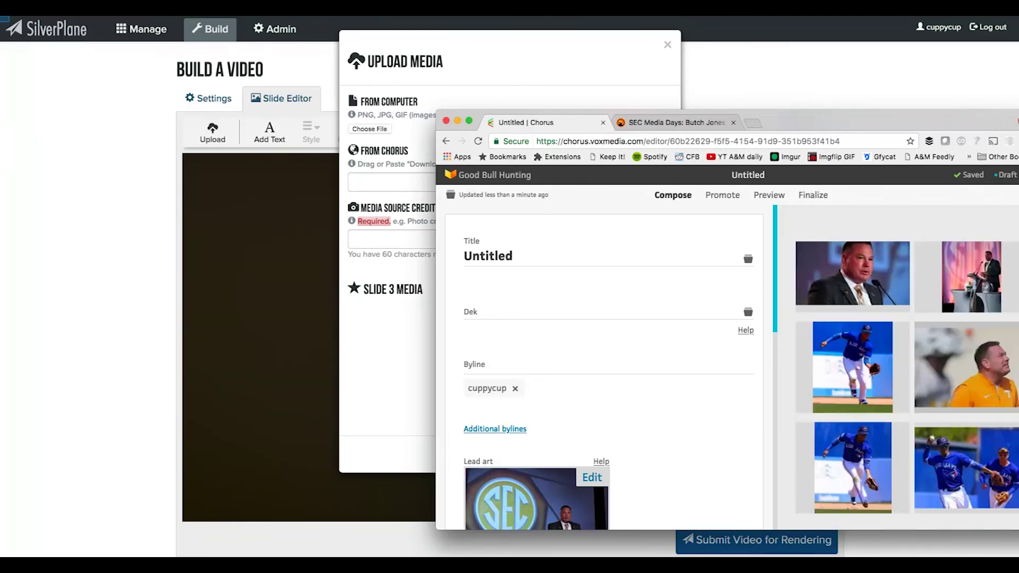
pyautogui.click(965, 366)
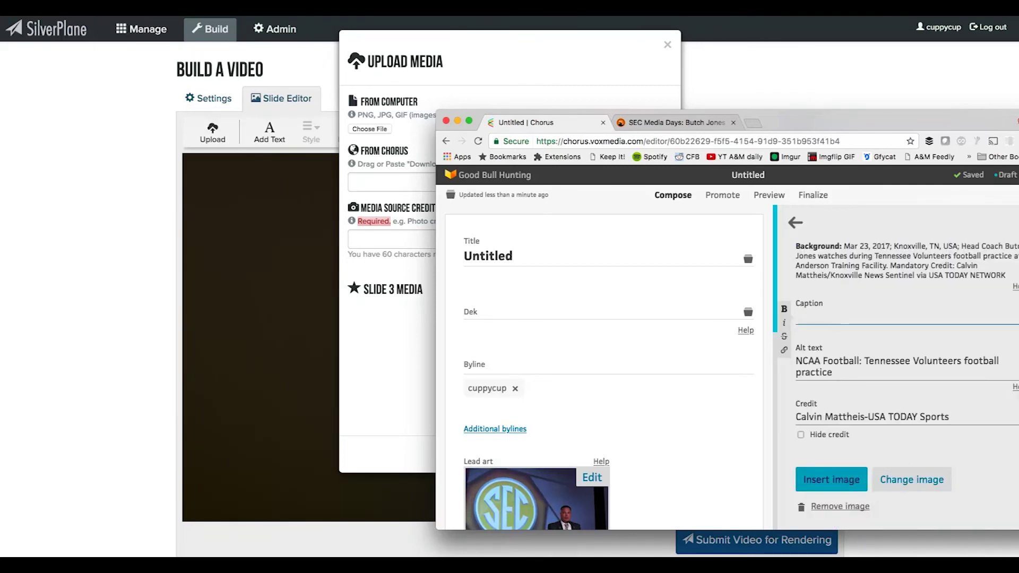
pyautogui.click(844, 481)
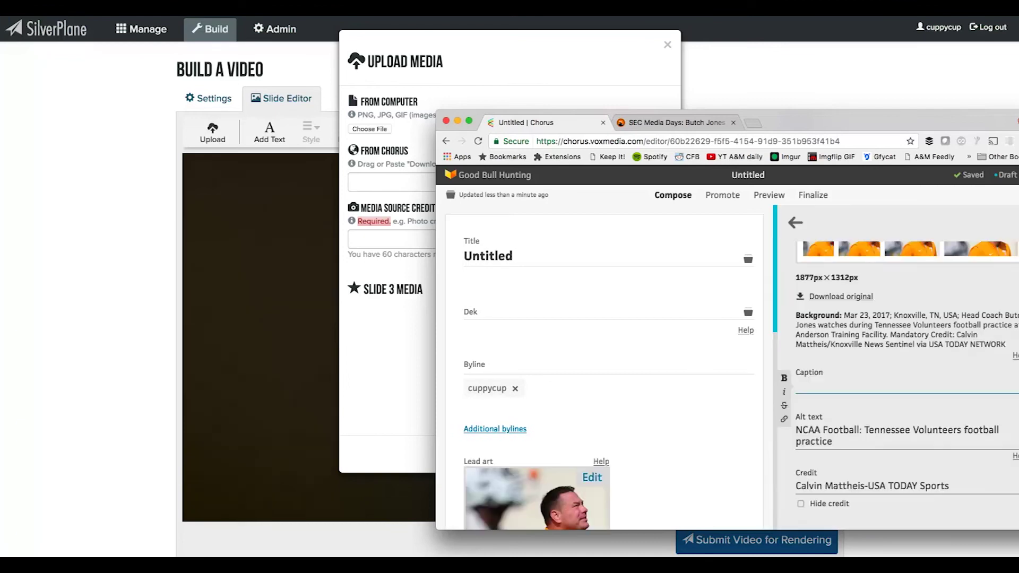
# - Copy the practice photo's credit, load the photo into slide 3 from its original download link, and paste the media source credit
pyautogui.moveTo(948, 486); pyautogui.dragTo(795, 486)
pyautogui.hotkey('ctrl', 'c')
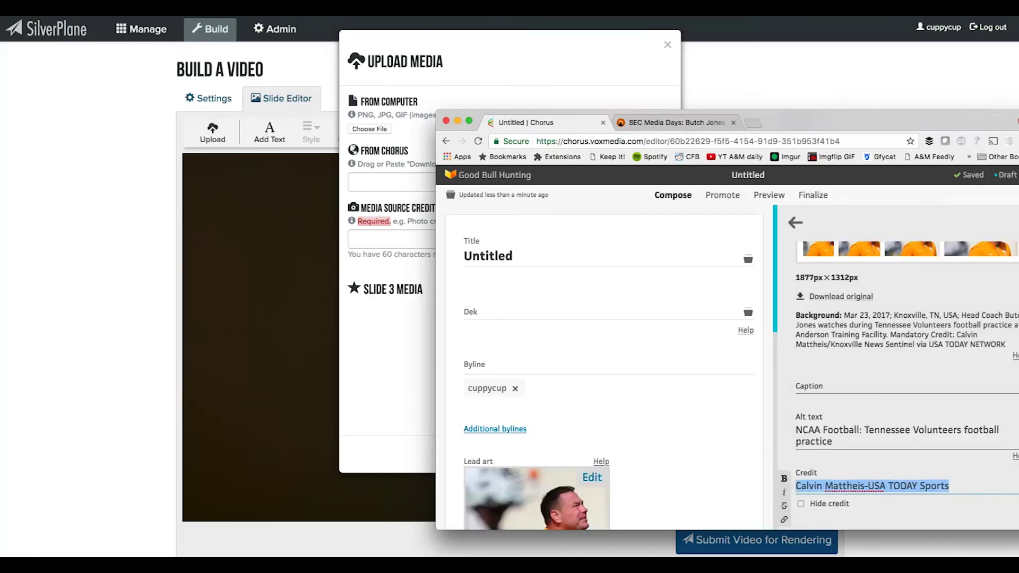
pyautogui.moveTo(841, 296); pyautogui.dragTo(382, 182)
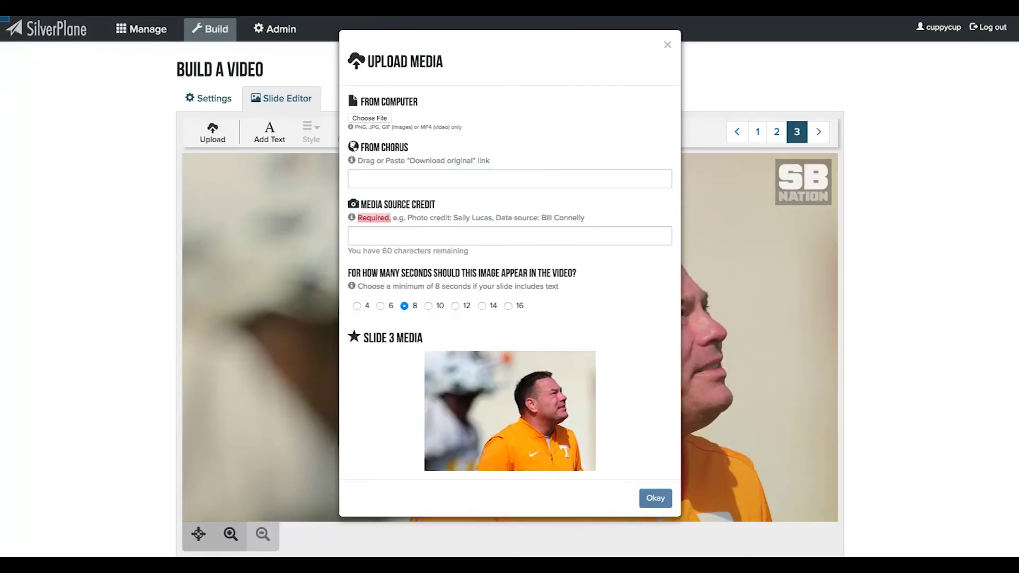
pyautogui.click(509, 235)
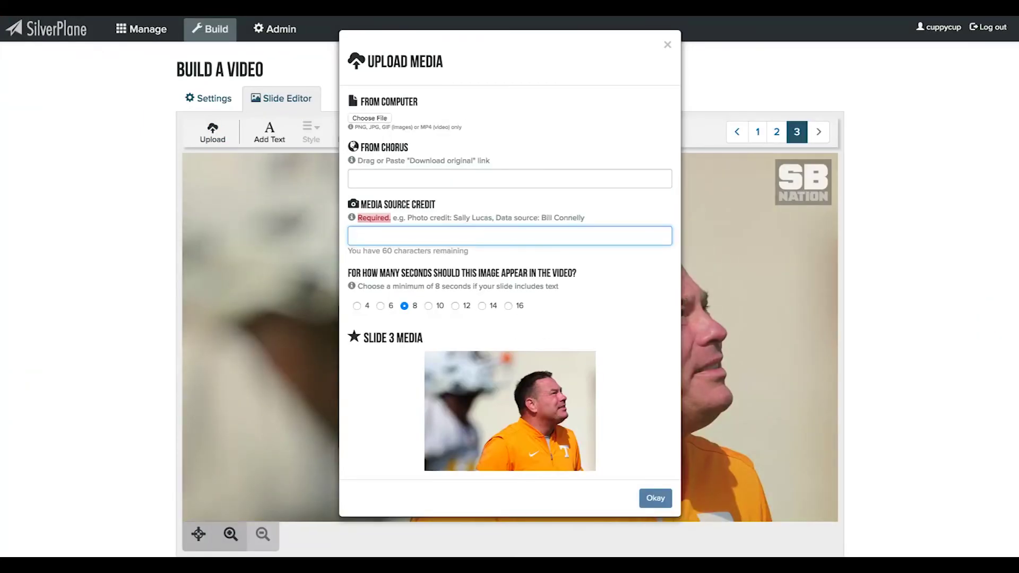
pyautogui.hotkey('ctrl', 'v')
pyautogui.click(655, 498)
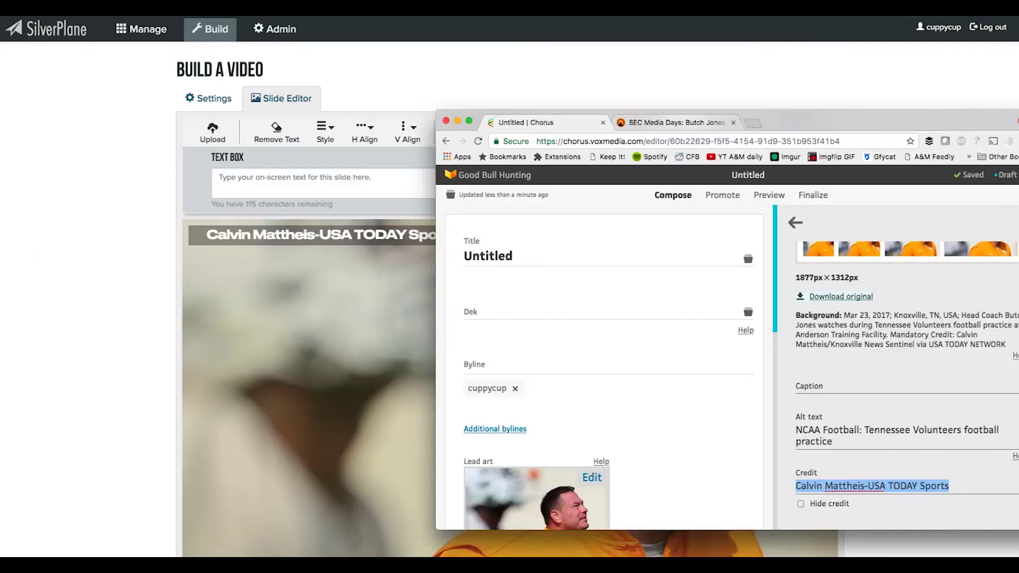
# - Copy the quote "We will not name a starting quarterback until the time is right." from the article into slide 3's text
pyautogui.hotkey('ctrl', 'Tab')
pyautogui.scroll(-2, 747, 252)
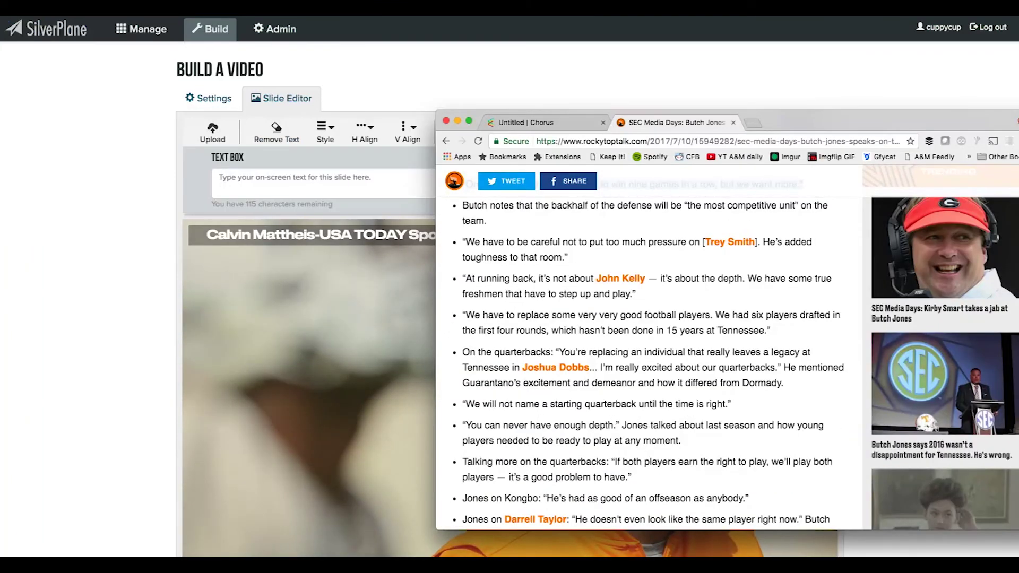
pyautogui.tripleClick(720, 408)
pyautogui.hotkey('ctrl', 'c')
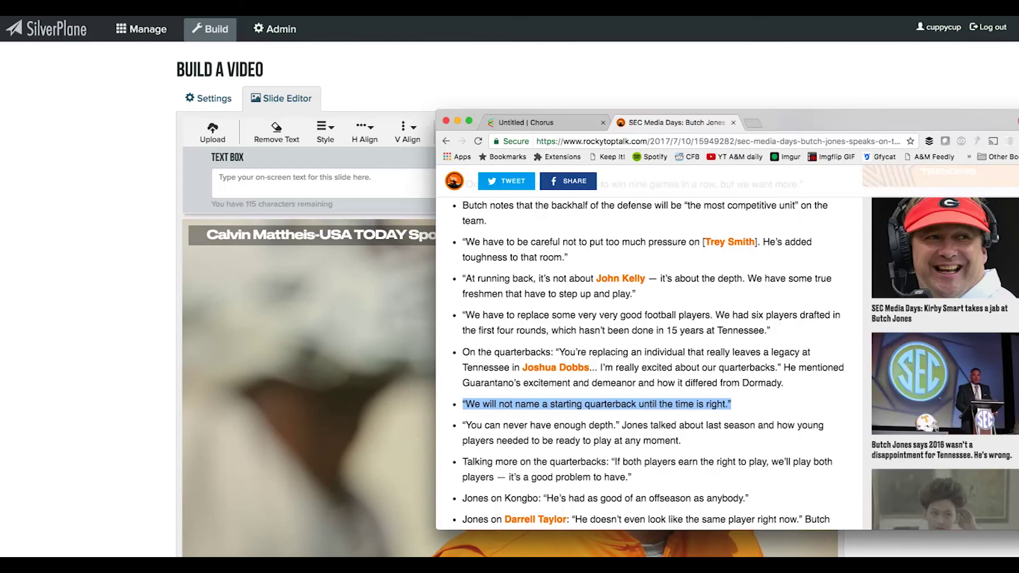
pyautogui.click(297, 189)
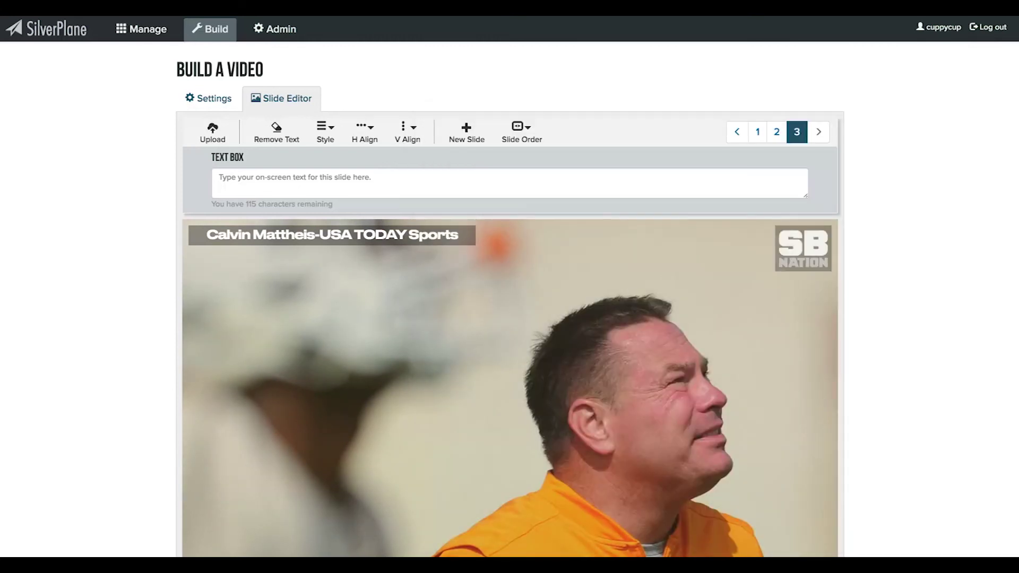
pyautogui.click(302, 184)
pyautogui.hotkey('ctrl', 'v')
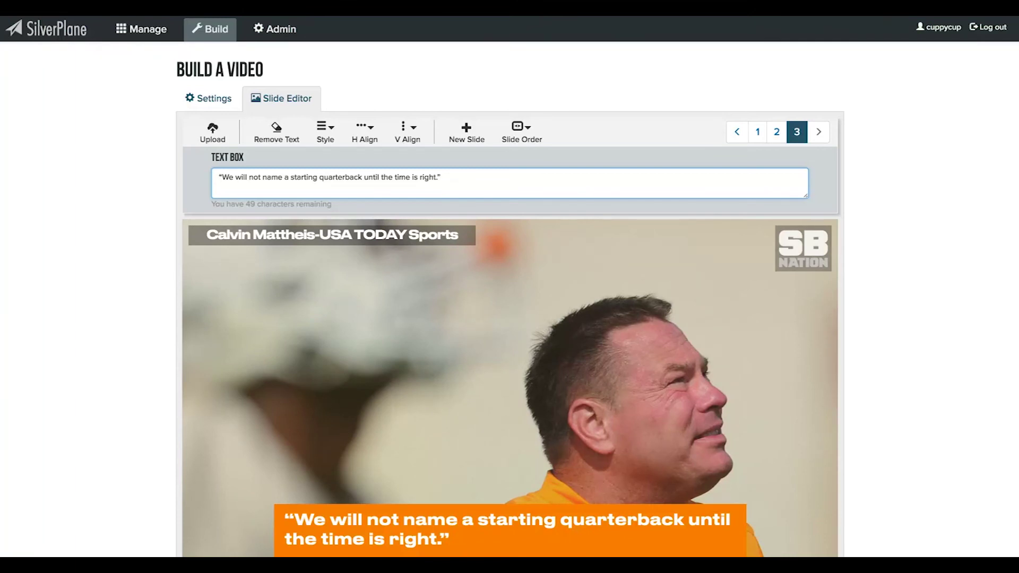
# - Highlight "starting quarterback" in slide 3's text by enclosing it in pipe characters, and add a fourth slide
pyautogui.write('l')
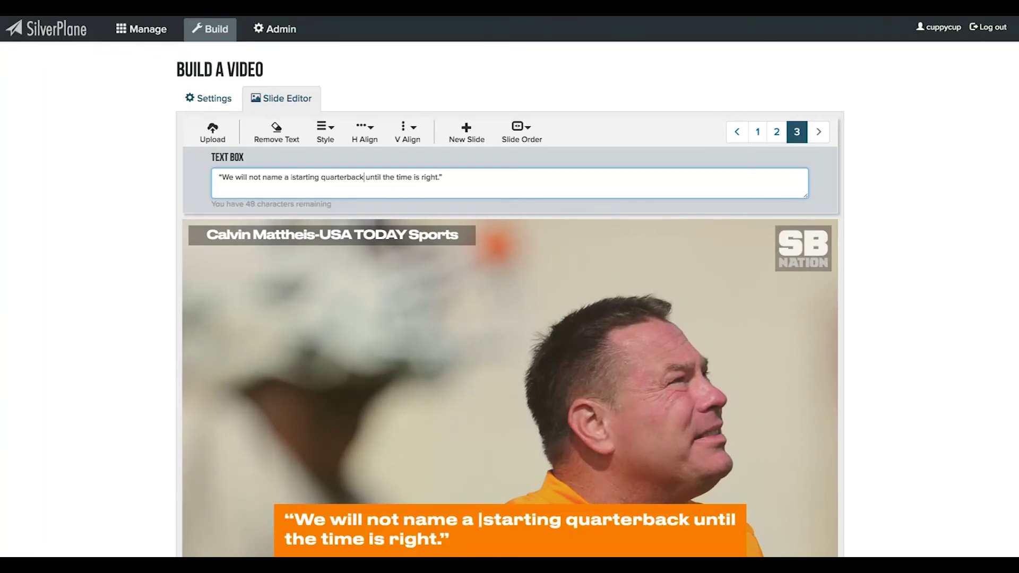
pyautogui.write('|')
pyautogui.scroll(-3, 383, 250)
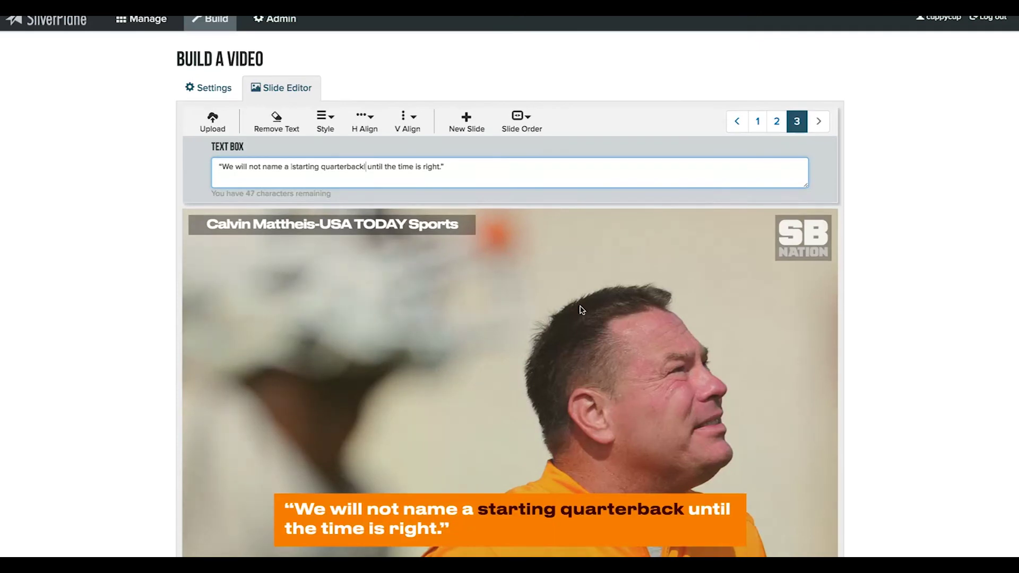
pyautogui.scroll(3, 383, 250)
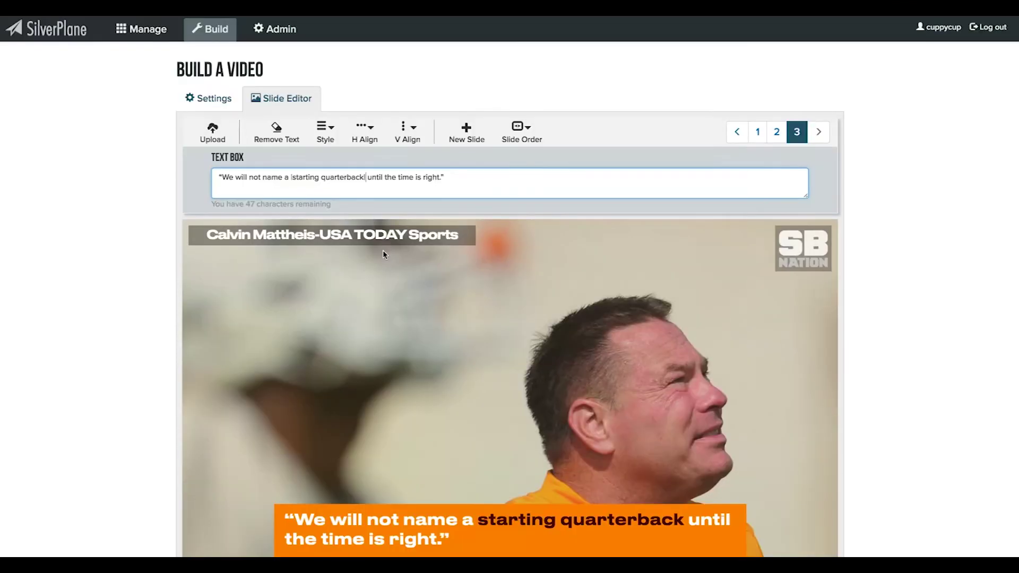
pyautogui.click(466, 133)
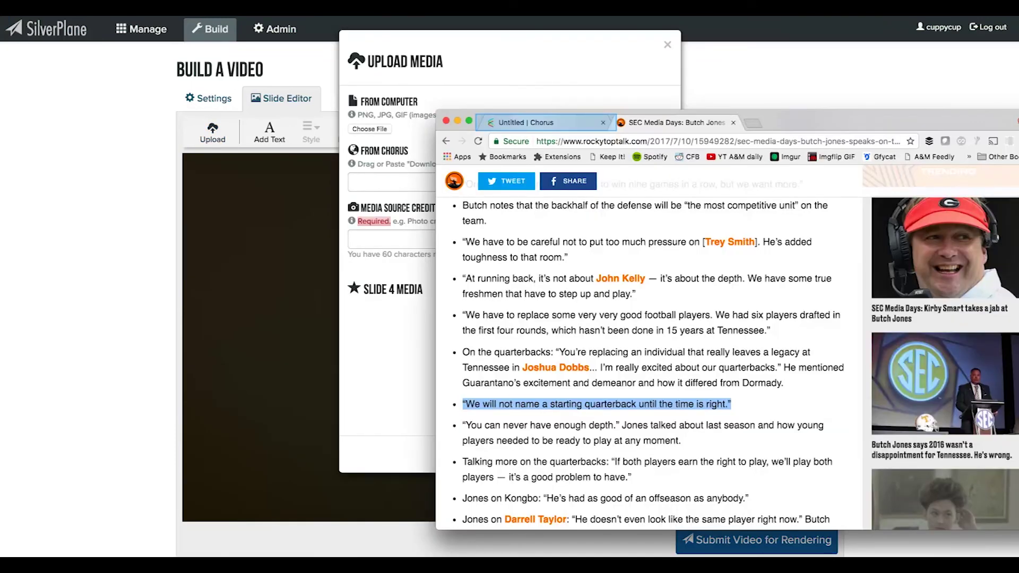
# - Return to the Chorus draft and search the image assets for "butch jones" to find a photo for slide 4
pyautogui.click(546, 123)
pyautogui.scroll(-3, 853, 410)
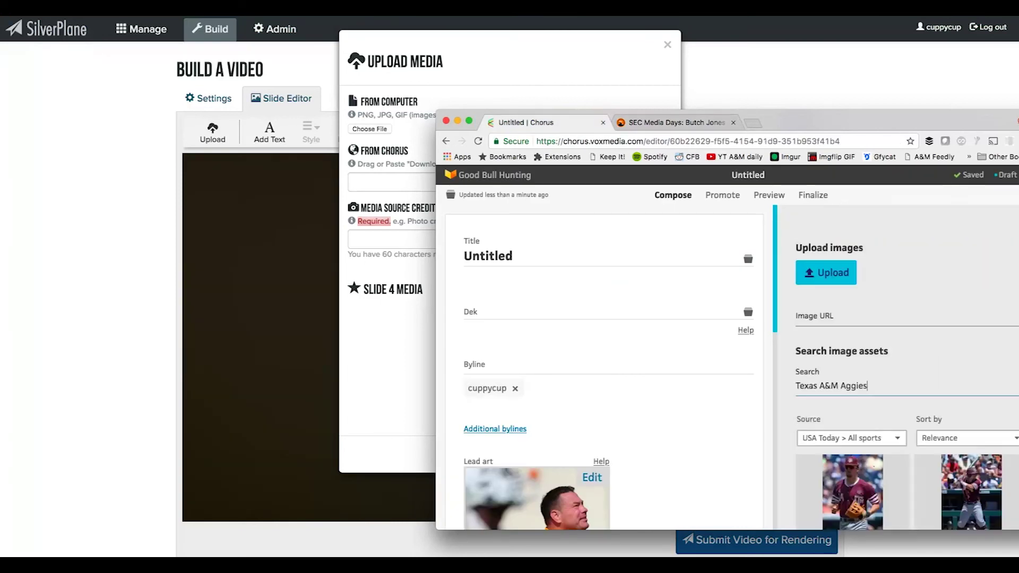
pyautogui.press('super+a')
pyautogui.press('BackSpace')
pyautogui.write('Butch')
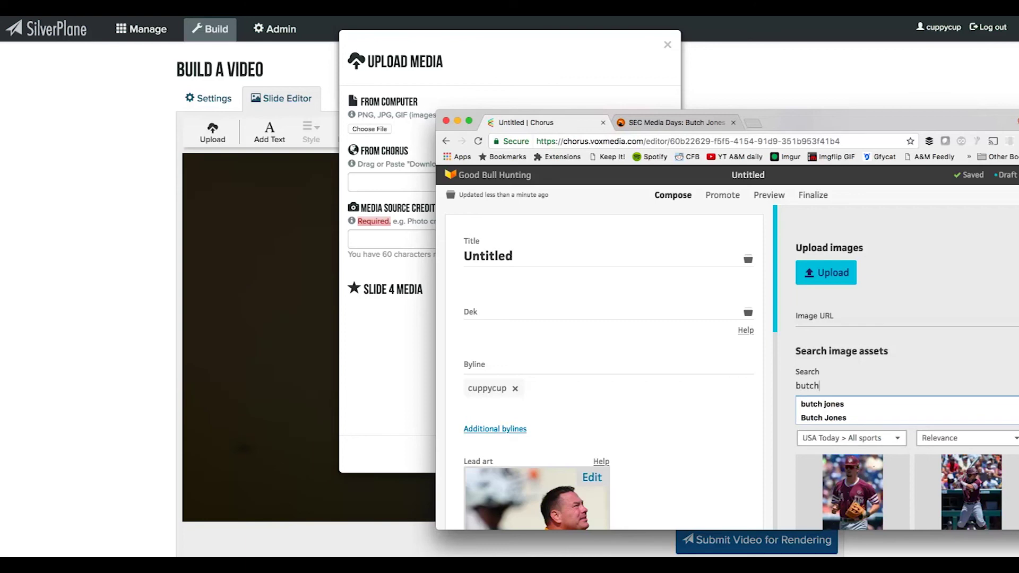
pyautogui.press('Down')
pyautogui.press('Return')
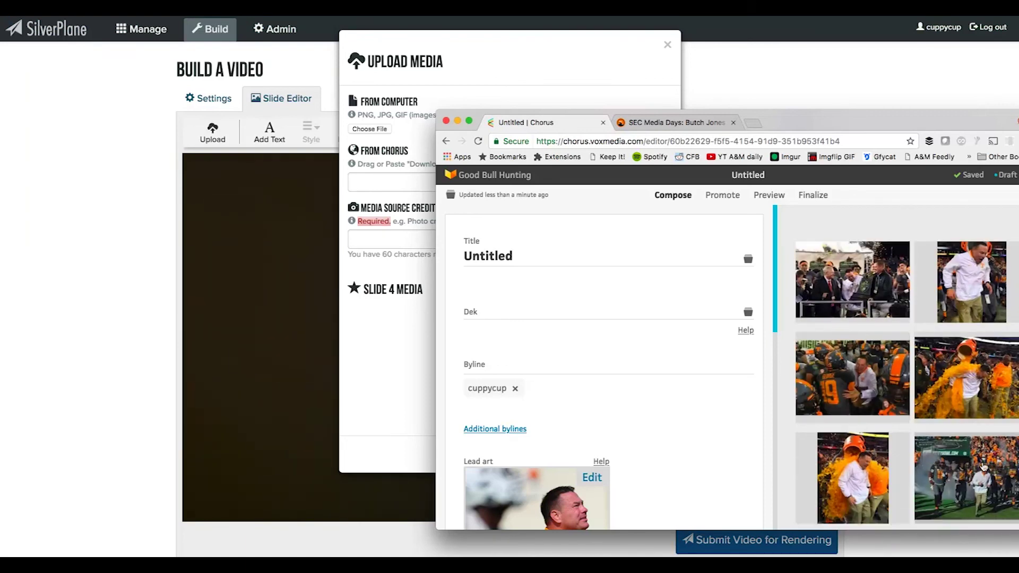
# - Choose the Music City Bowl photo of Butch Jones leading his team onto the field, copy its credit, and insert it as lead art
pyautogui.click(971, 477)
pyautogui.moveTo(992, 485); pyautogui.dragTo(794, 486)
pyautogui.hotkey('ctrl', 'c')
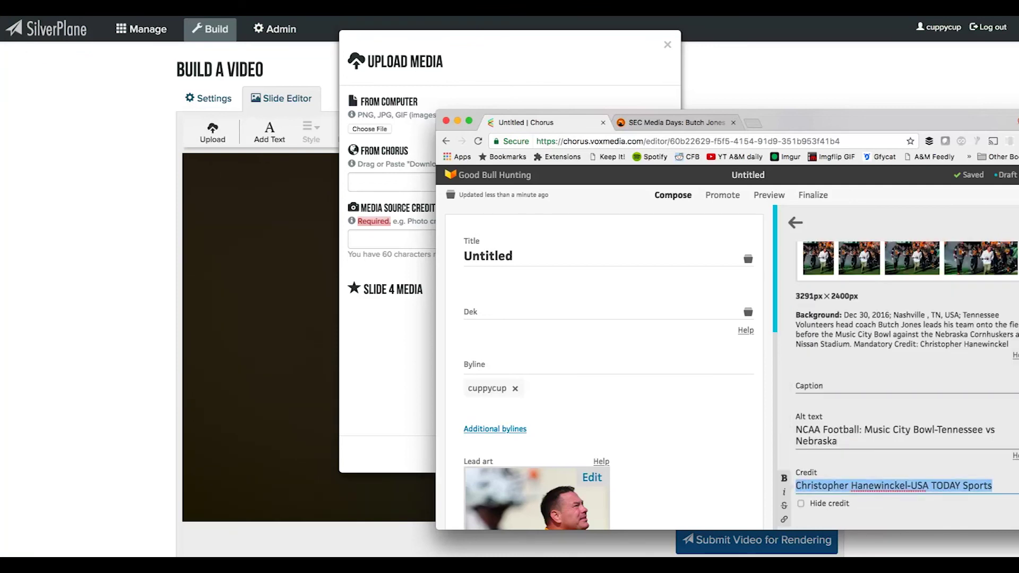
pyautogui.scroll(-3, 841, 485)
pyautogui.click(841, 484)
pyautogui.click(831, 477)
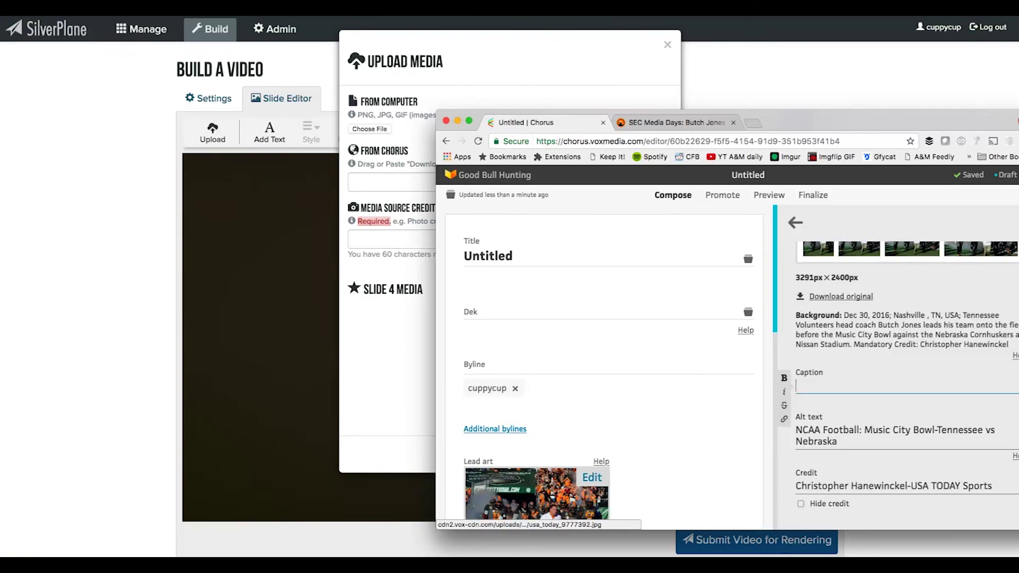
# - Load the Music City Bowl photo into slide 4 from its original download link and paste the copied credit as the media source credit
pyautogui.moveTo(831, 295); pyautogui.dragTo(398, 183)
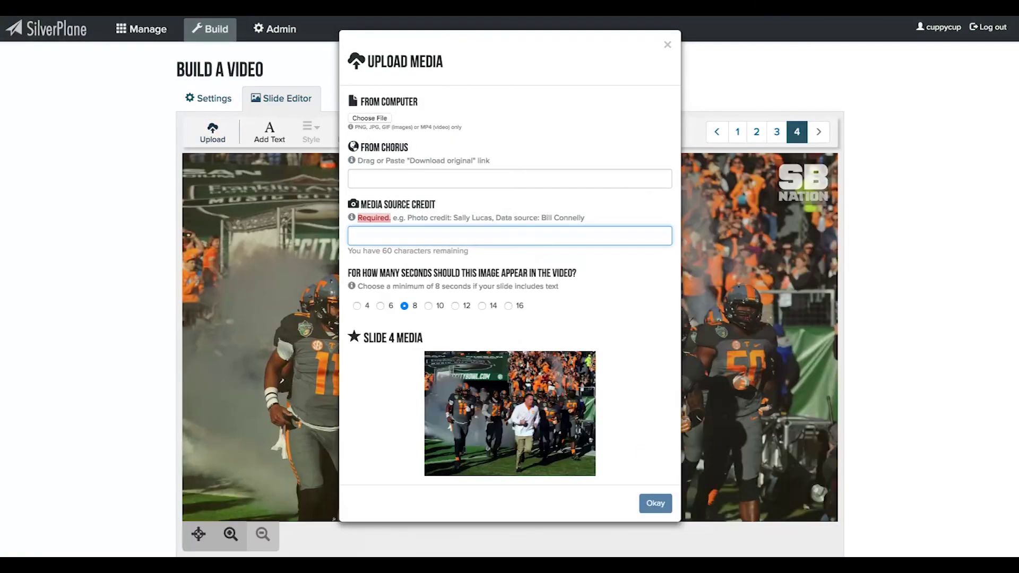
pyautogui.hotkey('ctrl', 'v')
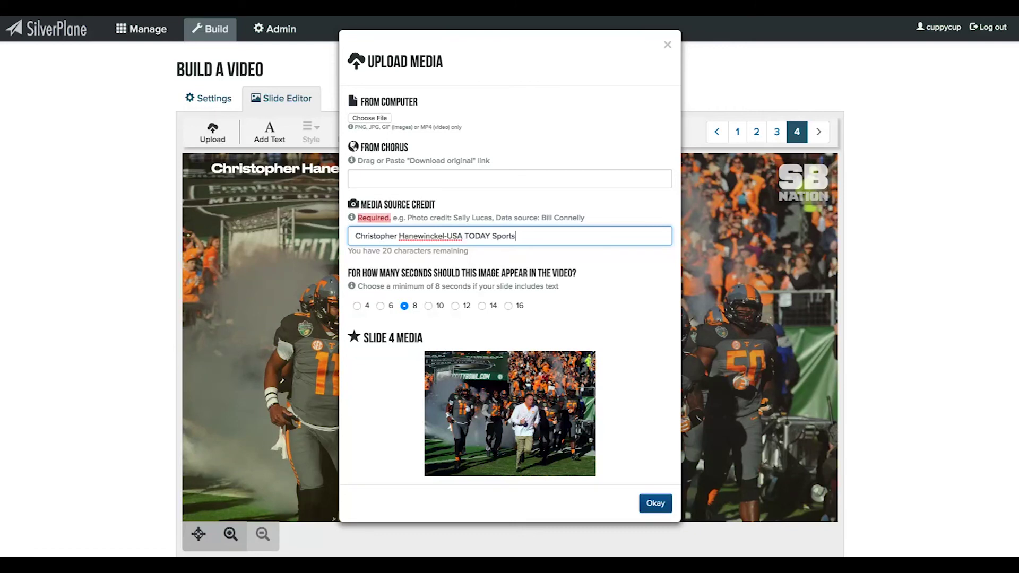
pyautogui.click(655, 503)
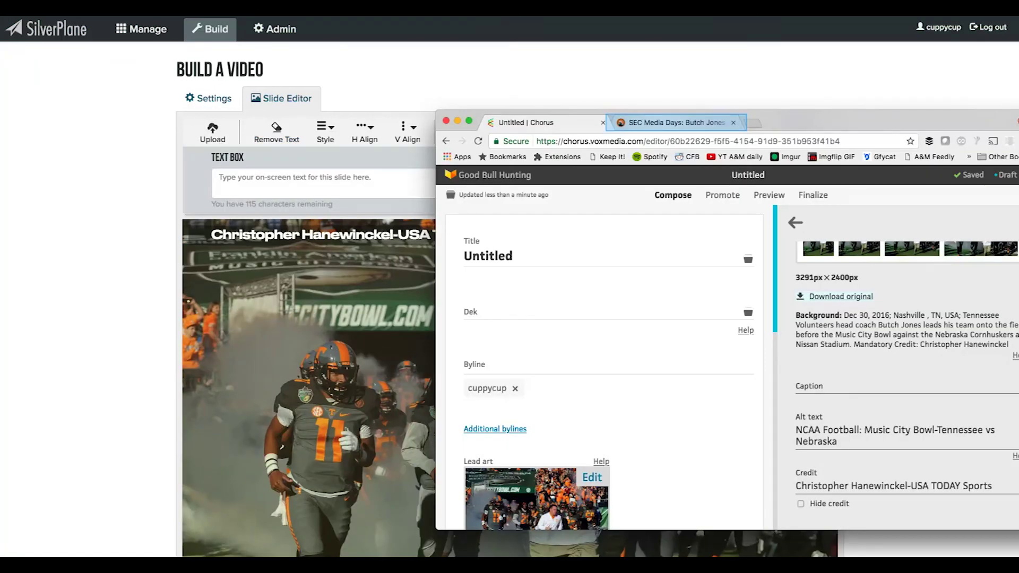
# - Copy the quote "We knew this wouldn't be a quick fix. We wanted to build a foundation." from the article into slide 4's text
pyautogui.hotkey('ctrl', 'Tab')
pyautogui.scroll(-1, 634, 413)
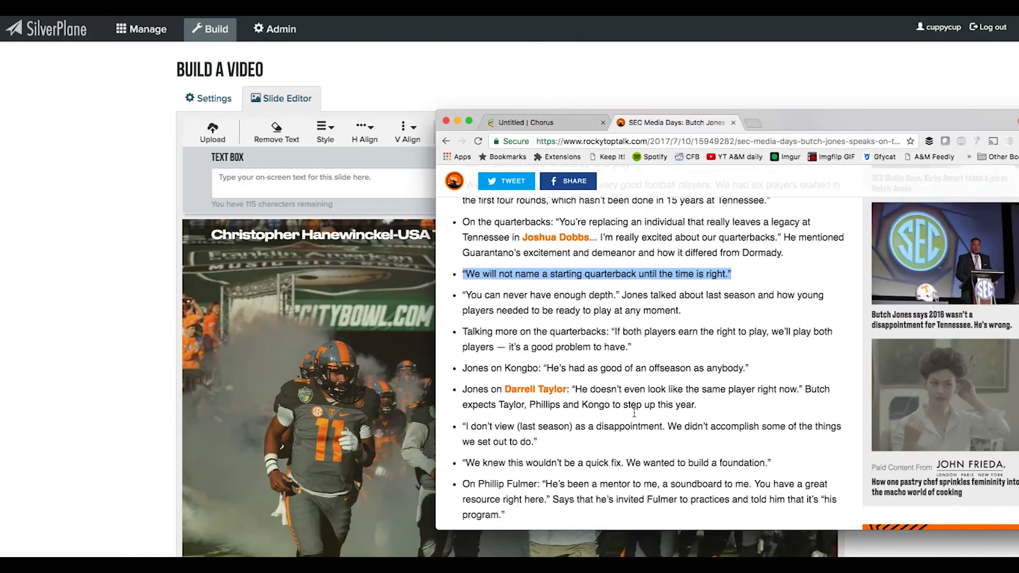
pyautogui.scroll(-2, 584, 420)
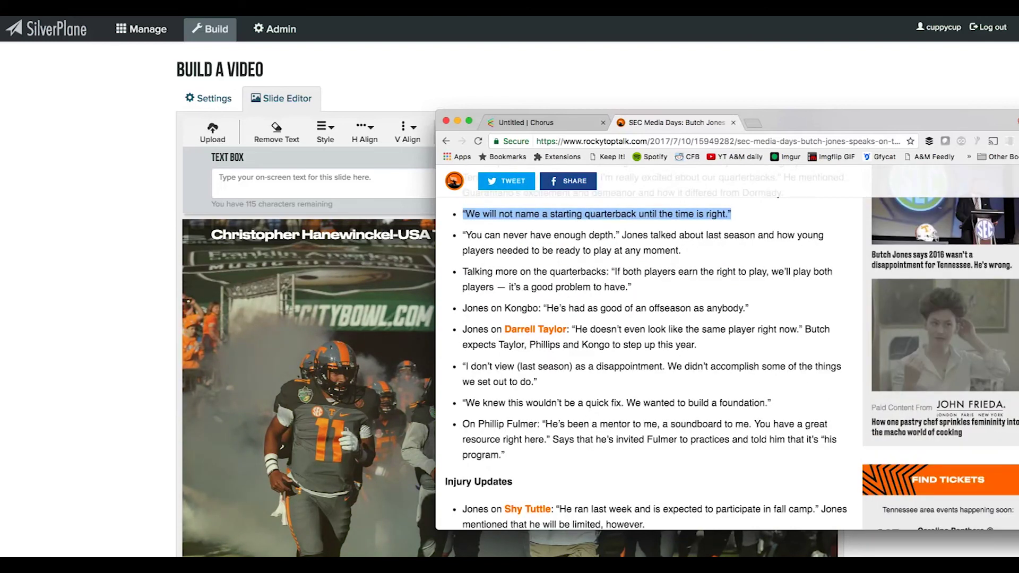
pyautogui.moveTo(771, 402); pyautogui.dragTo(461, 403)
pyautogui.hotkey('ctrl', 'c')
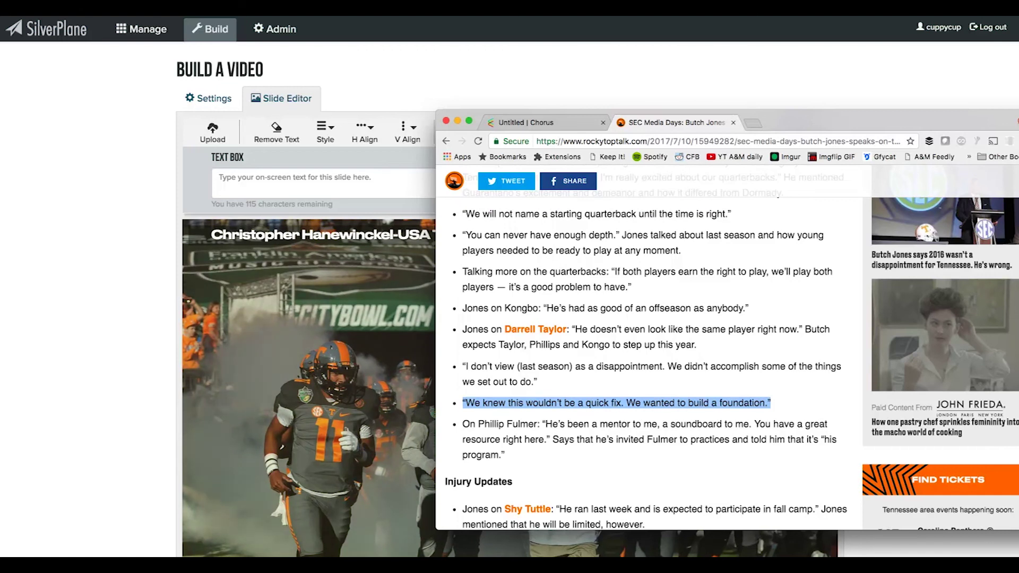
pyautogui.click(367, 185)
pyautogui.click(380, 182)
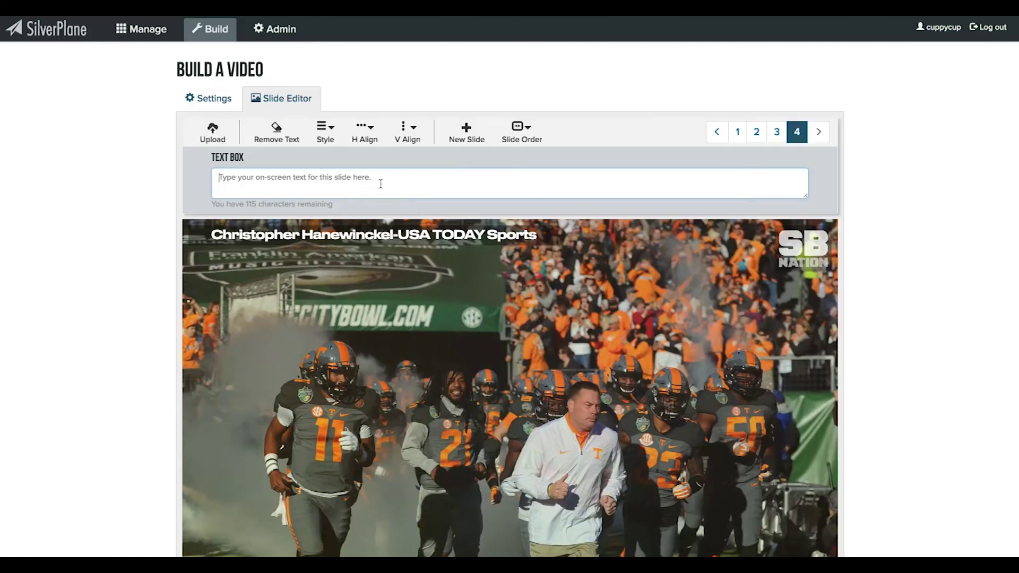
pyautogui.hotkey('ctrl', 'v')
pyautogui.scroll(-2, 510, 287)
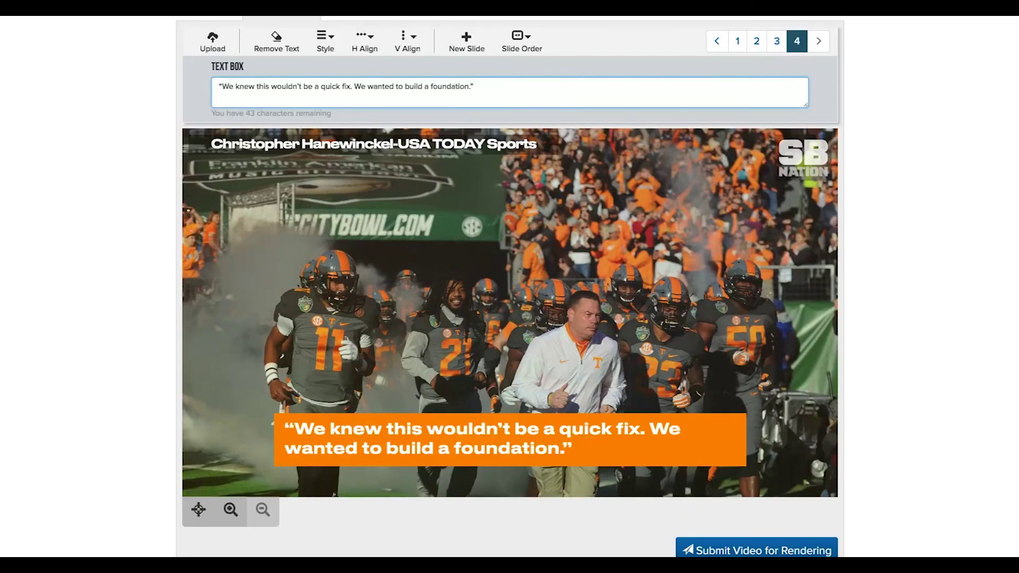
pyautogui.hotkey('ctrl', 'a')
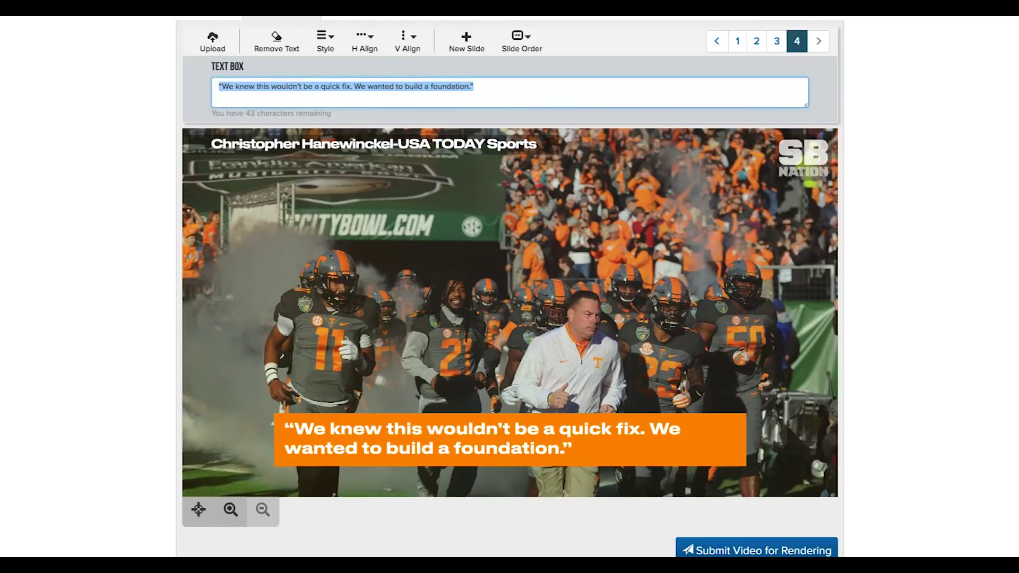
# - Align the foundation quote's text box vertically to the top of slide 4 and check the slide's layout
pyautogui.click(474, 86)
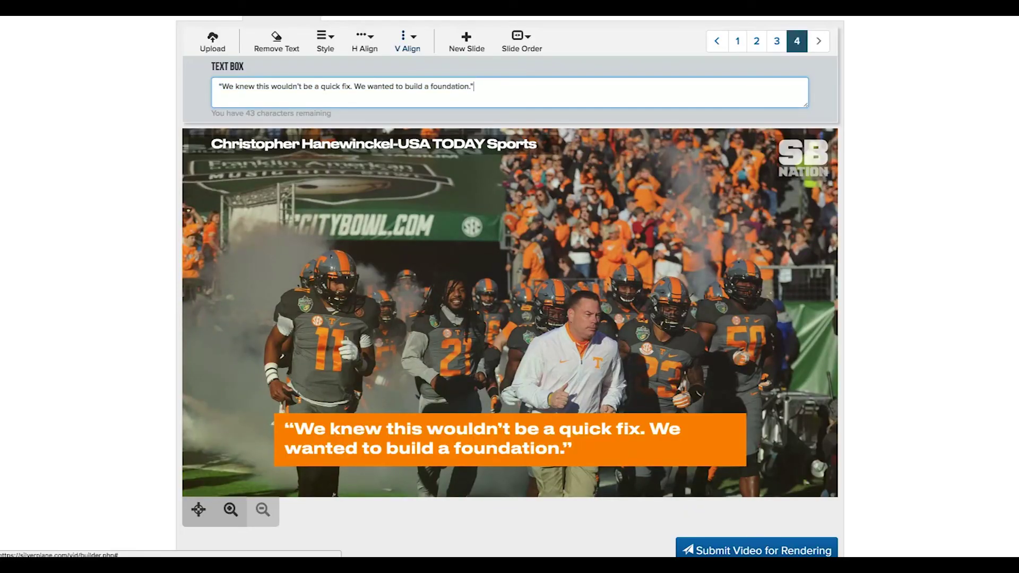
pyautogui.click(407, 41)
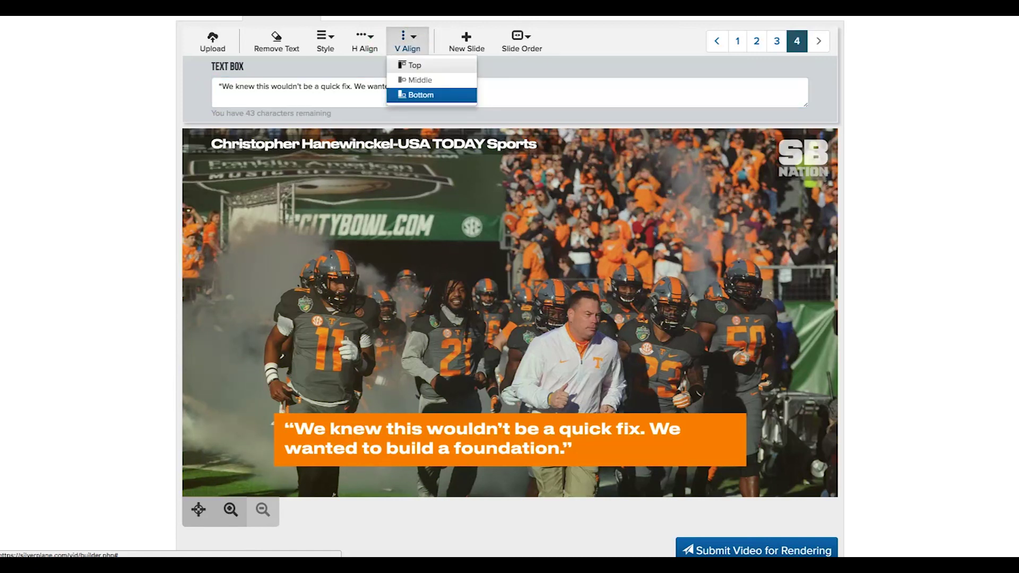
pyautogui.click(414, 65)
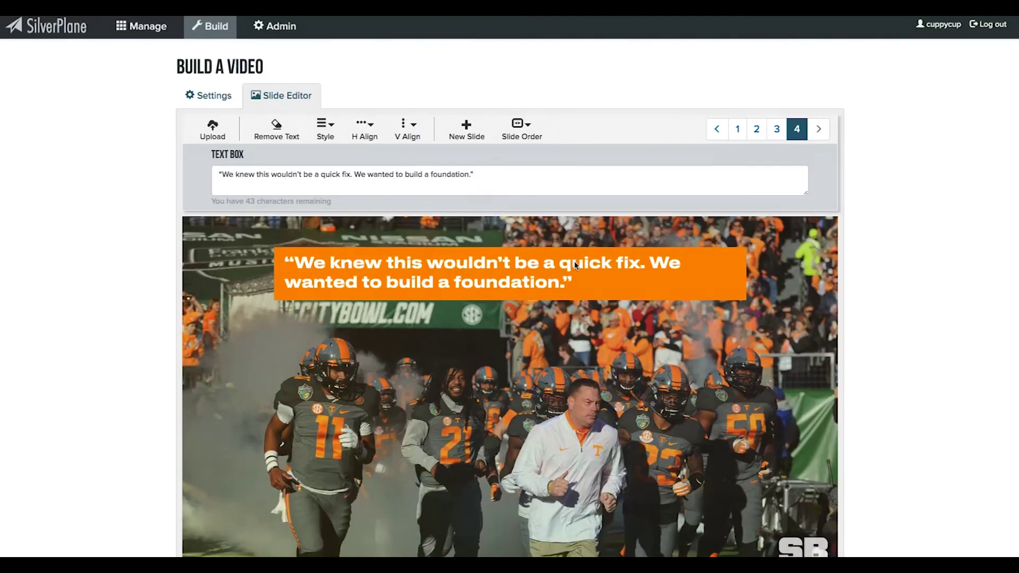
pyautogui.scroll(-1, 574, 265)
pyautogui.scroll(-2, 637, 292)
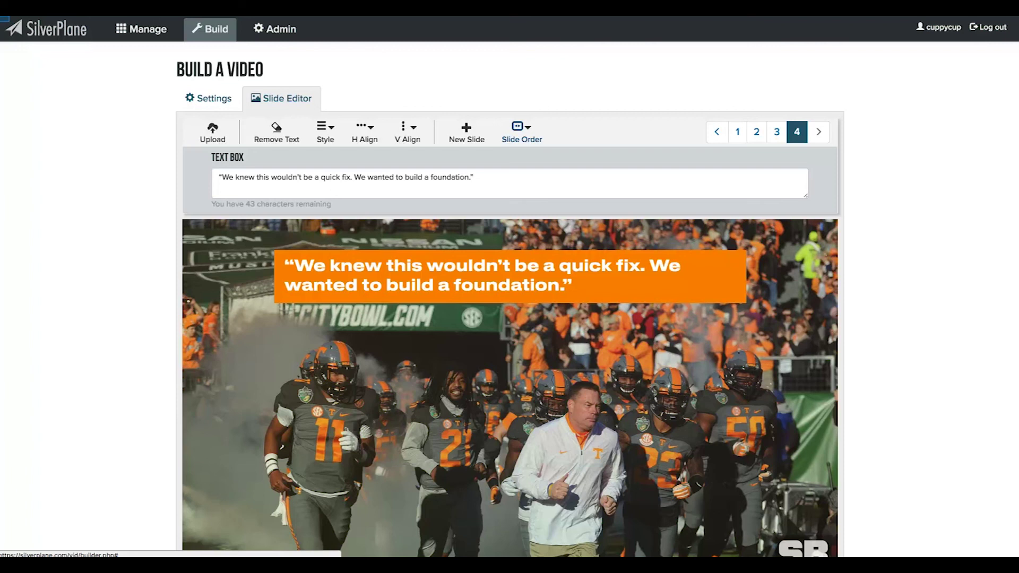
# - Move the foundation quote slide back one position in the slide order, and review slides 2 through 4 in sequence
pyautogui.click(521, 130)
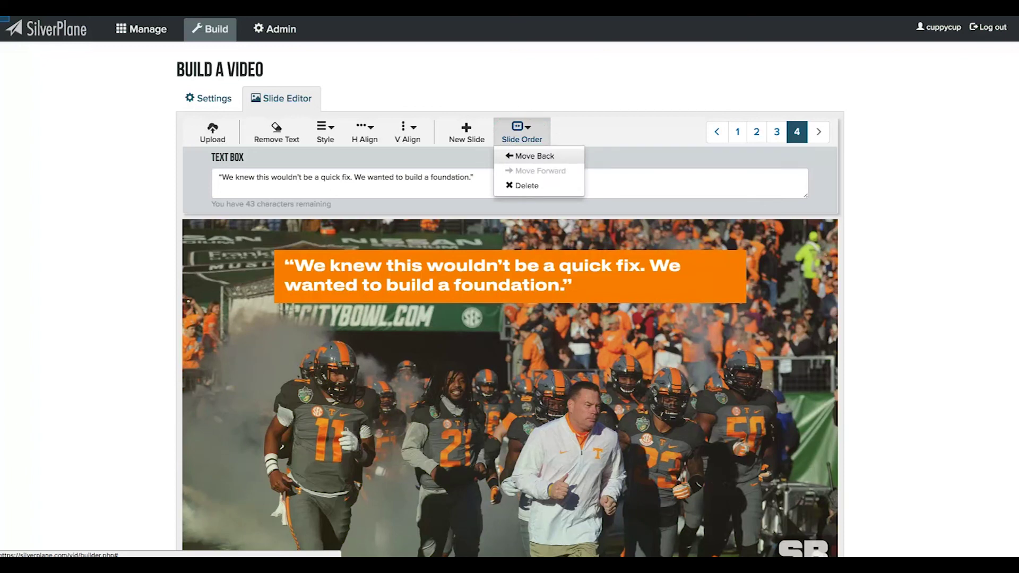
pyautogui.click(535, 155)
pyautogui.scroll(1, 752, 80)
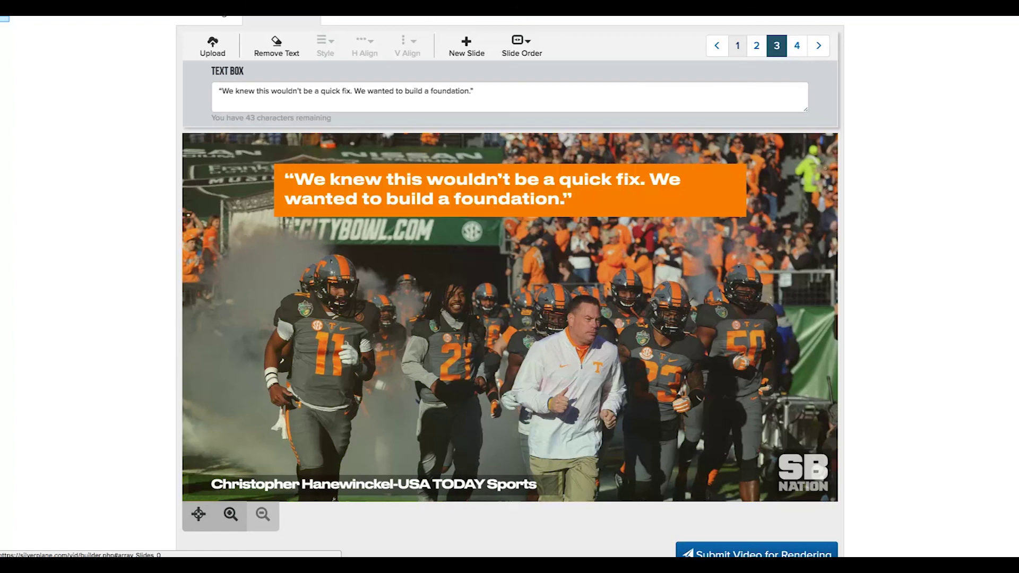
pyautogui.click(756, 46)
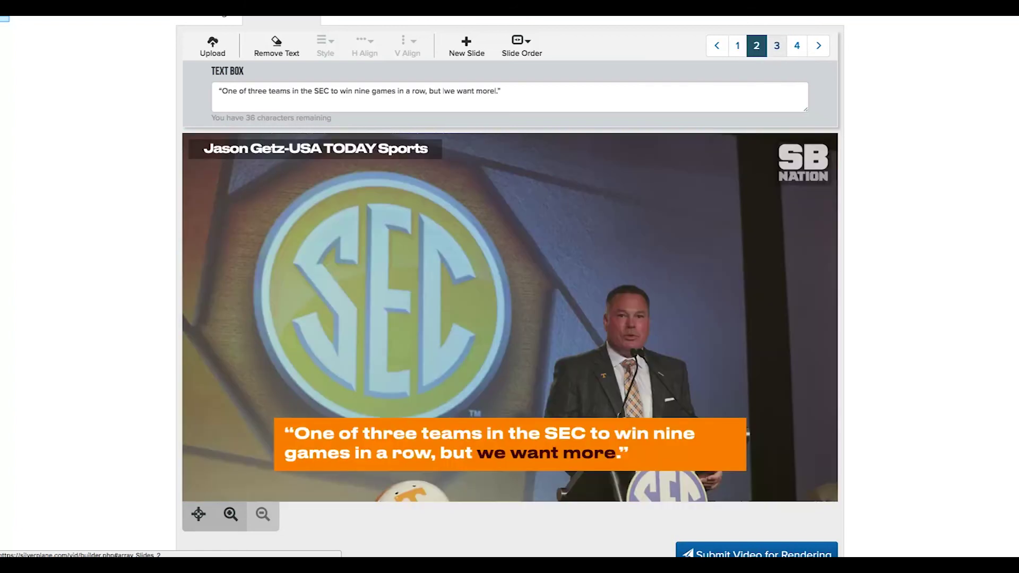
pyautogui.click(776, 45)
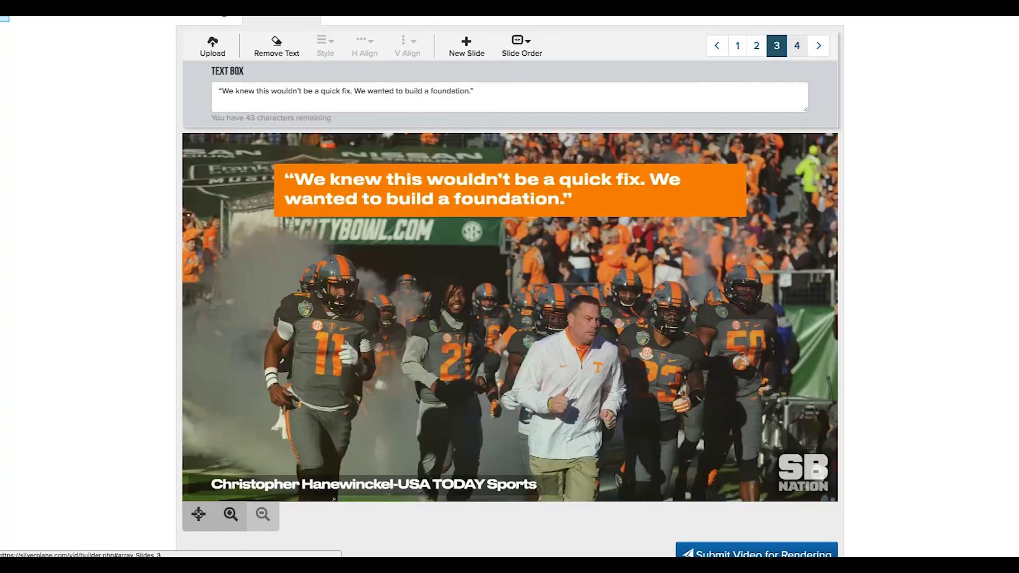
pyautogui.click(797, 46)
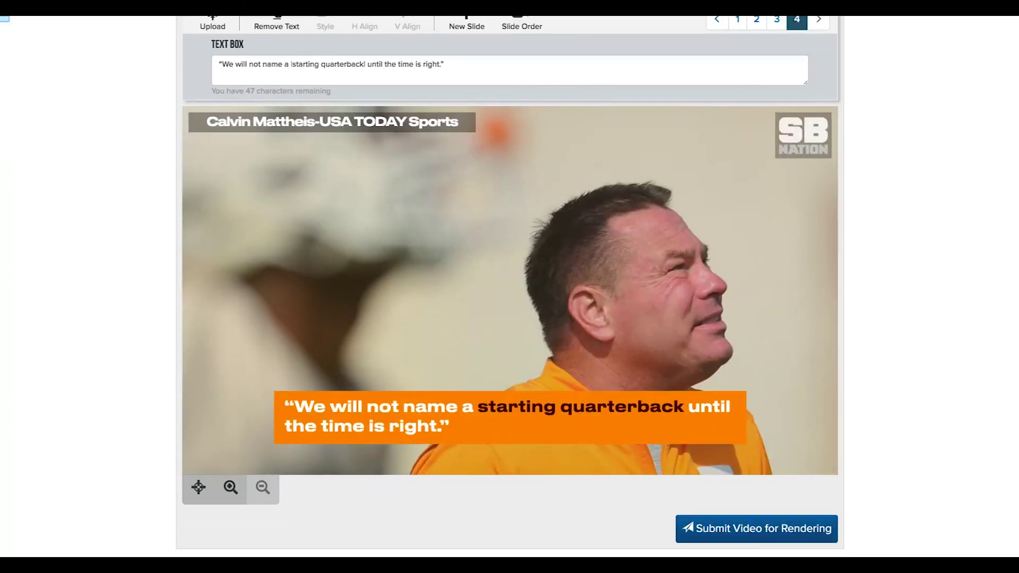
# - Submit the finished ButchJones video for rendering and confirm the submission
pyautogui.click(759, 528)
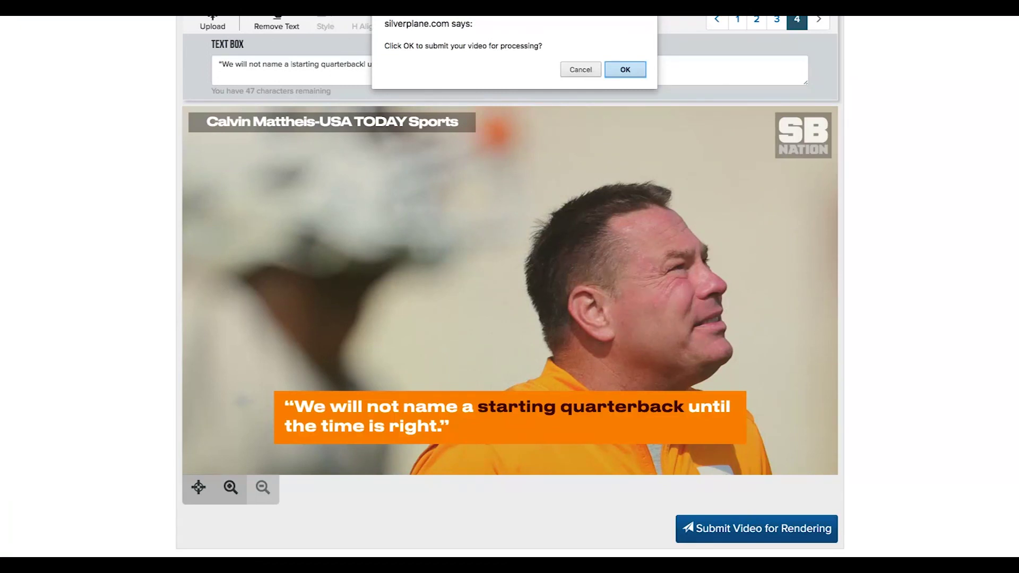
pyautogui.press('Return')
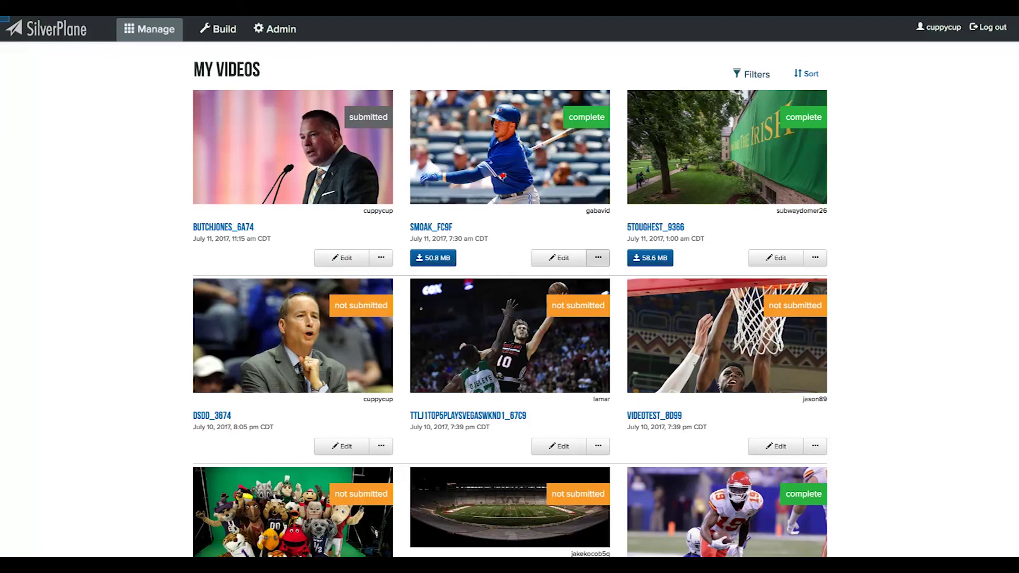
# - View the additional actions available for the completed SMOAK_FC9F video, and dismiss them without choosing one
pyautogui.click(597, 258)
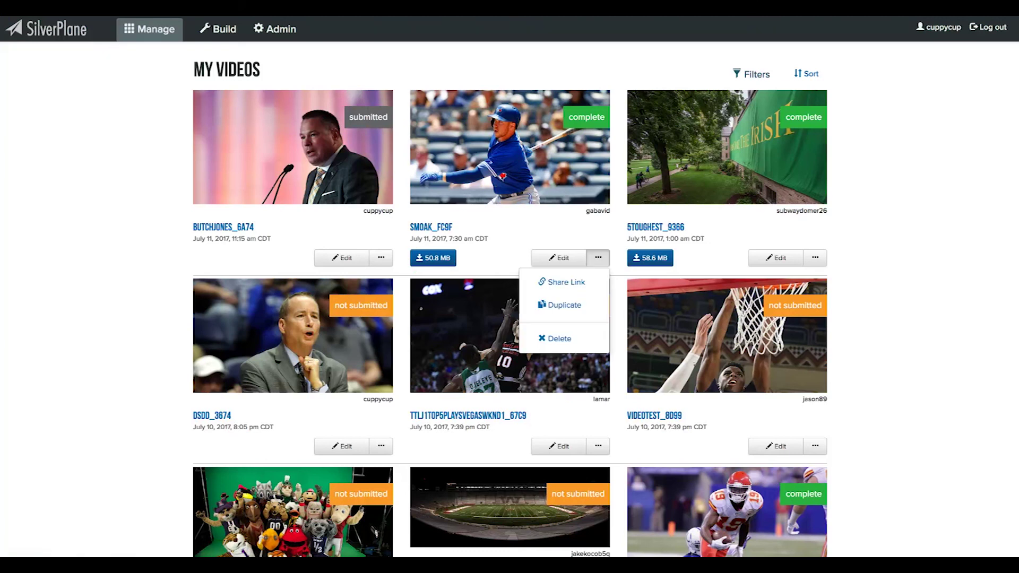
pyautogui.click(537, 232)
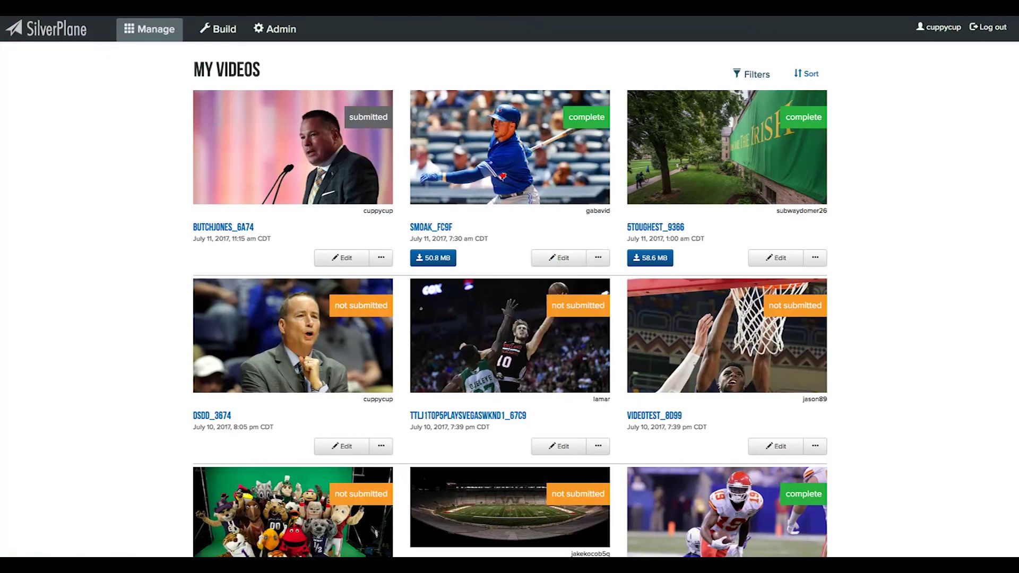